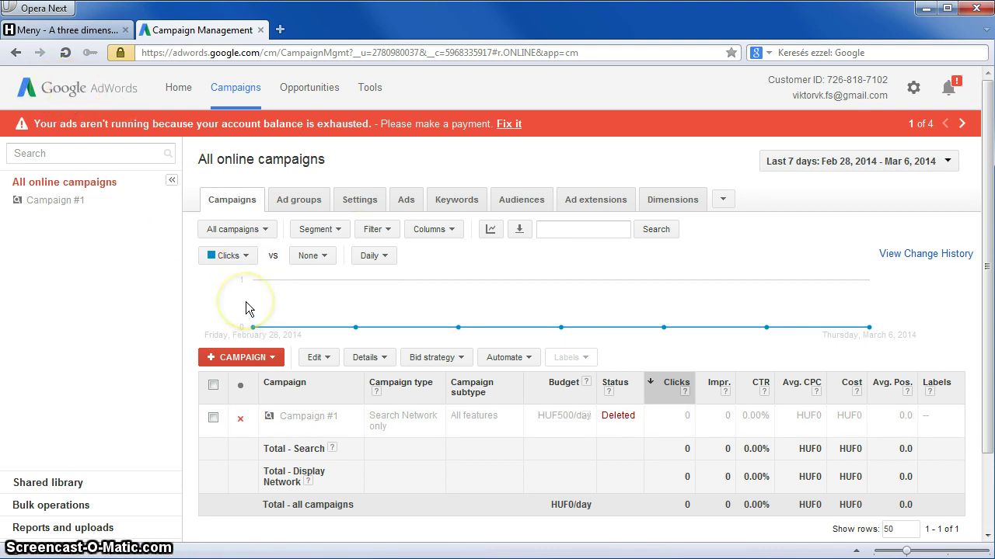
Search 'my client center' in a new tab, open the My Client Center result, then return to campaigns.
{"action": "key", "text": "ctrl+t"}
{"action": "type", "text": "my cl"}
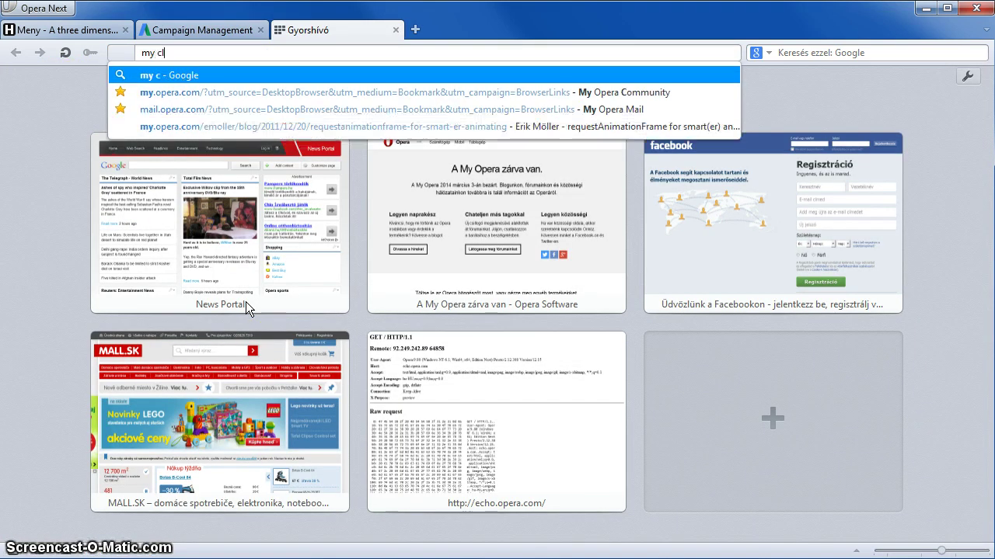
{"action": "type", "text": "ient center"}
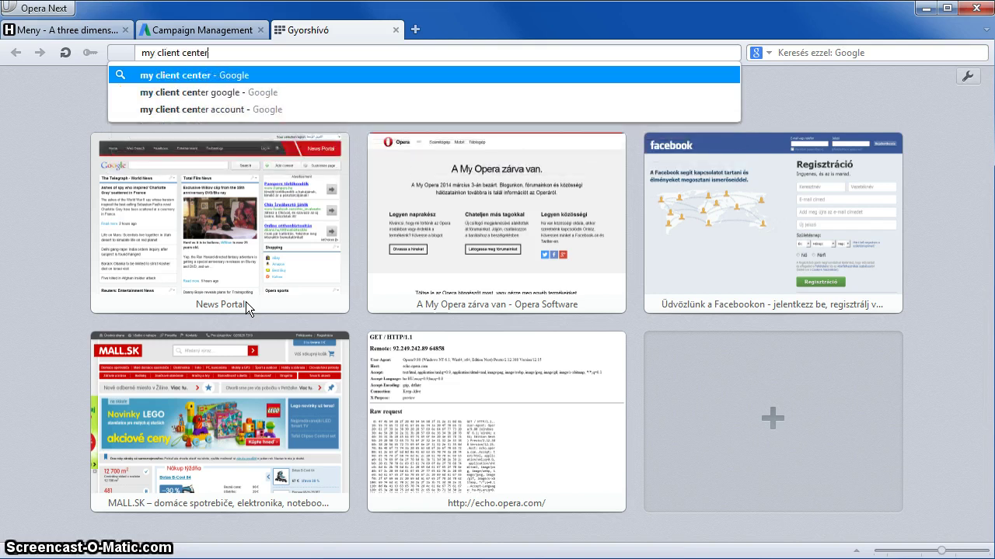
{"action": "key", "text": "Return"}
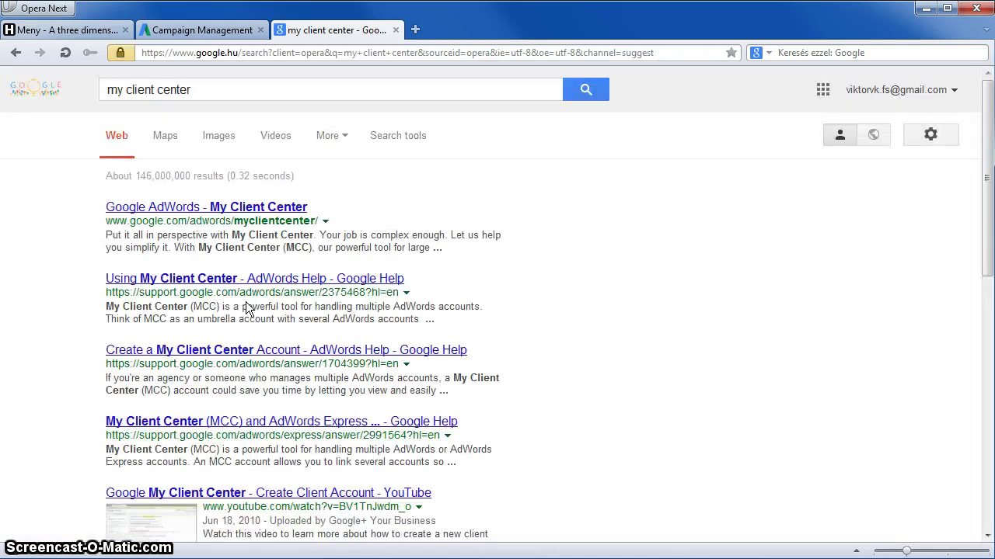
{"action": "left_click_drag", "start_coordinate": [107, 221], "coordinate": [348, 223]}
{"action": "left_click", "coordinate": [361, 204]}
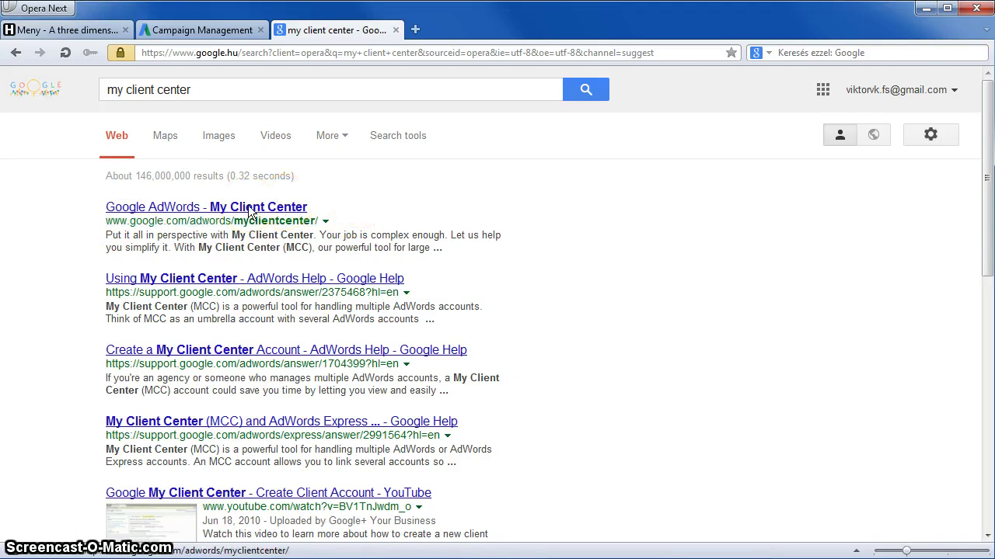
{"action": "left_click", "coordinate": [249, 210]}
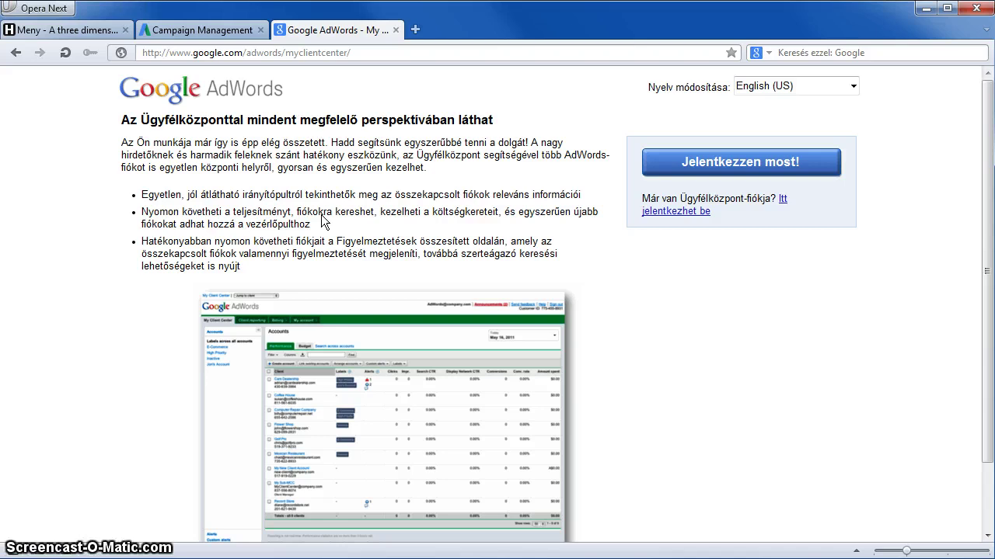
{"action": "left_click", "coordinate": [221, 29]}
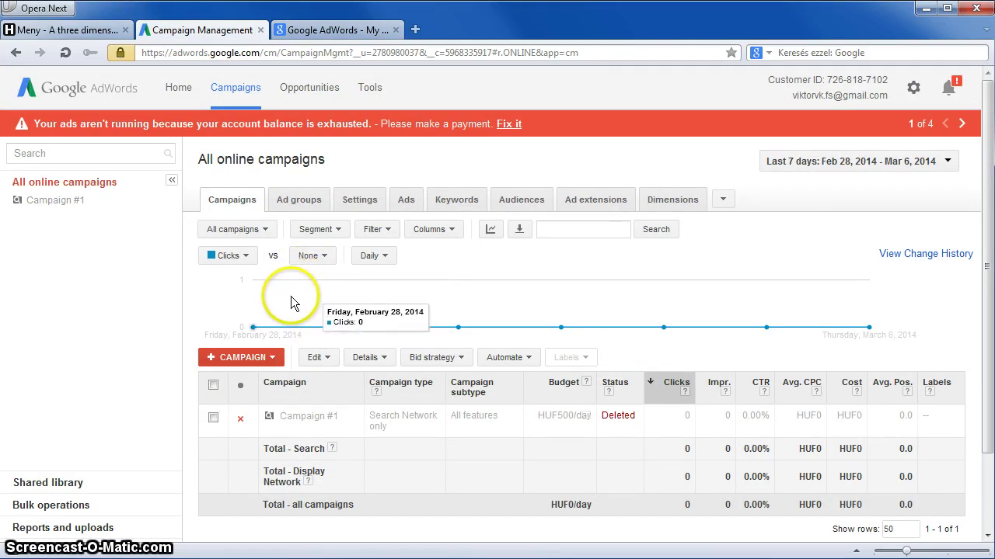
Add 'hl=hu&' after the '?' in the URL to show AdWords in Hungarian, then open Fiókbeállítások.
{"action": "left_click", "coordinate": [911, 88]}
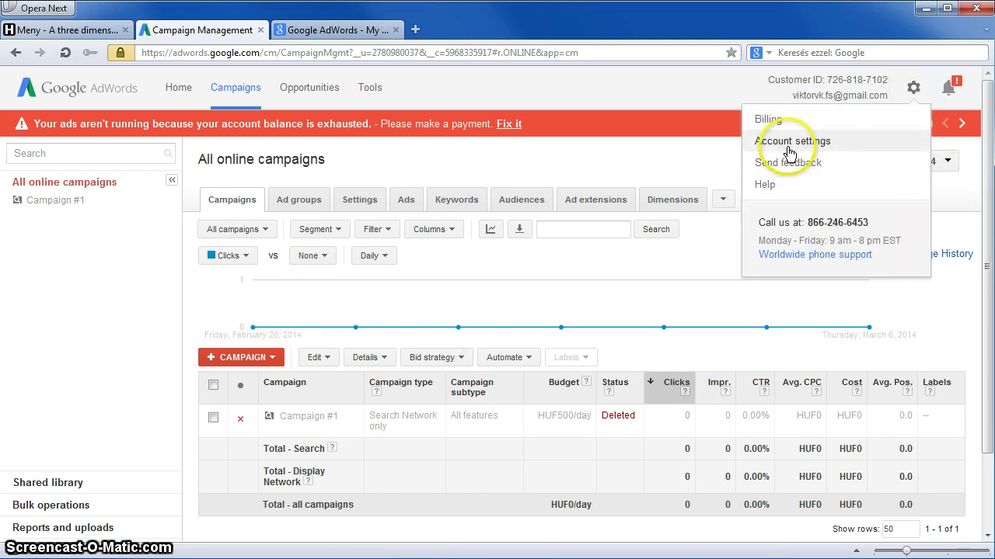
{"action": "left_click", "coordinate": [357, 52]}
{"action": "left_click", "coordinate": [360, 52]}
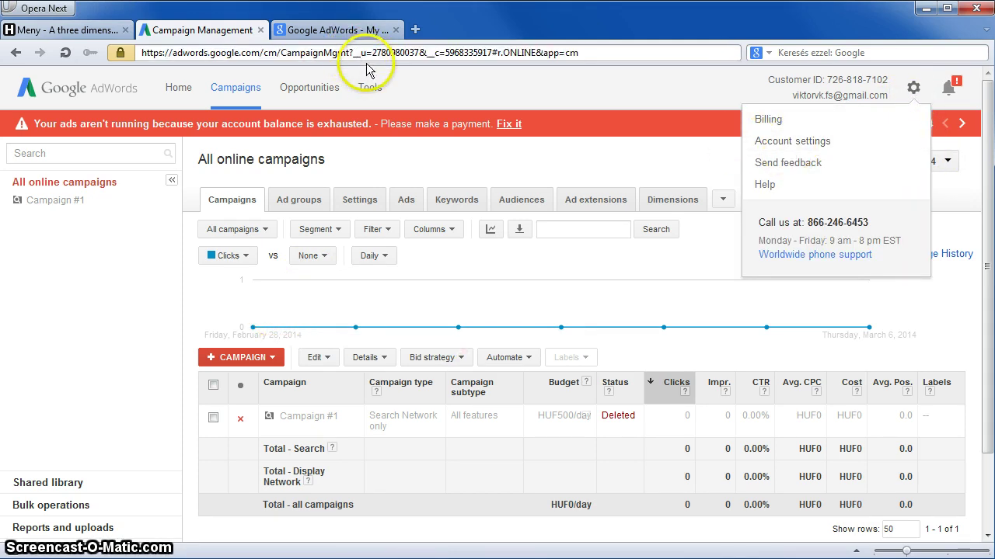
{"action": "type", "text": "hl=hu&"}
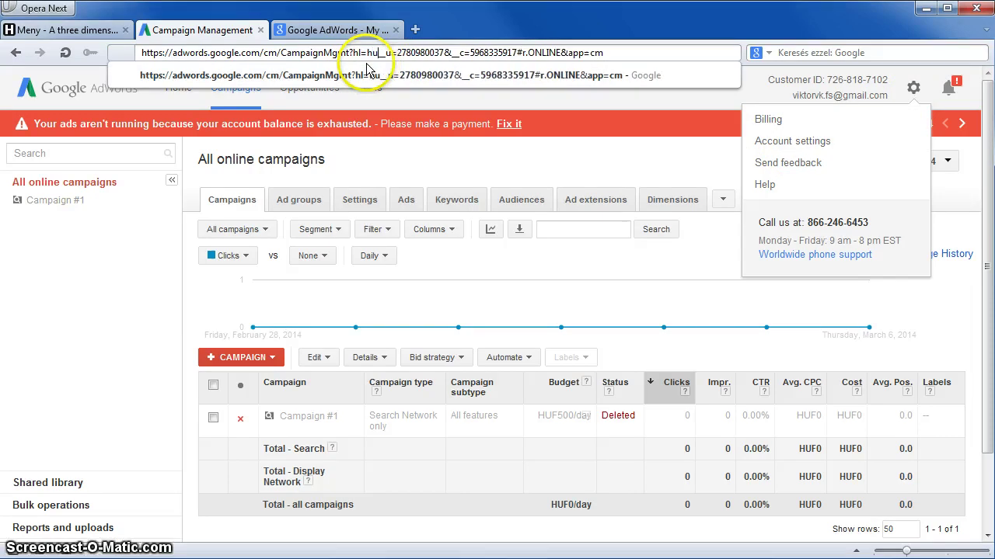
{"action": "key", "text": "Return"}
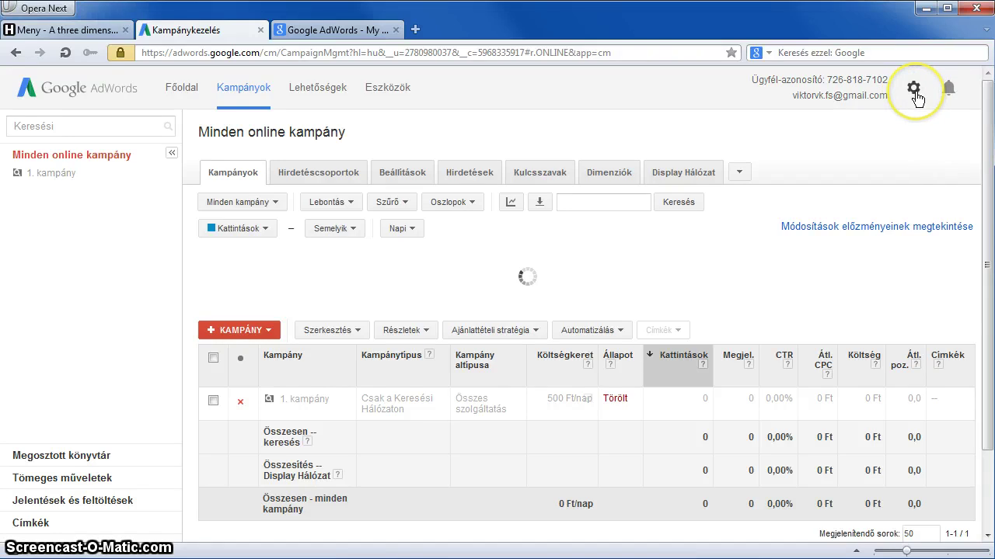
{"action": "left_click", "coordinate": [914, 91]}
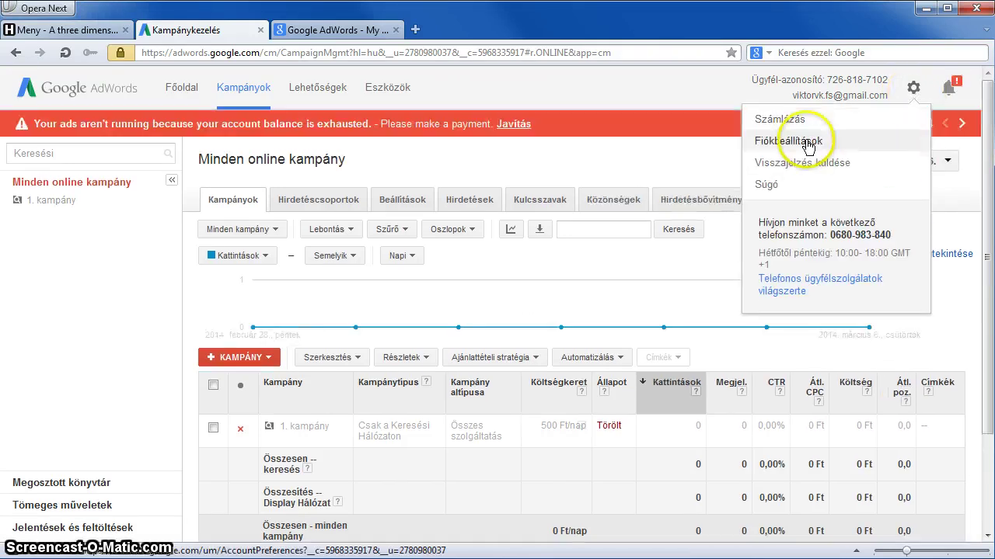
{"action": "left_click", "coordinate": [870, 140]}
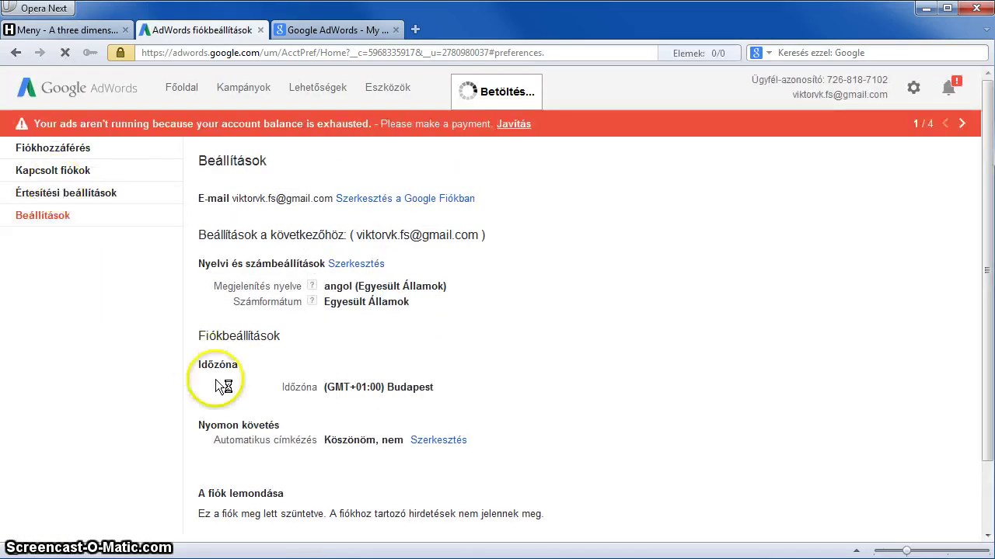
{"action": "scroll", "coordinate": [238, 416], "scroll_direction": "down", "scroll_amount": 2}
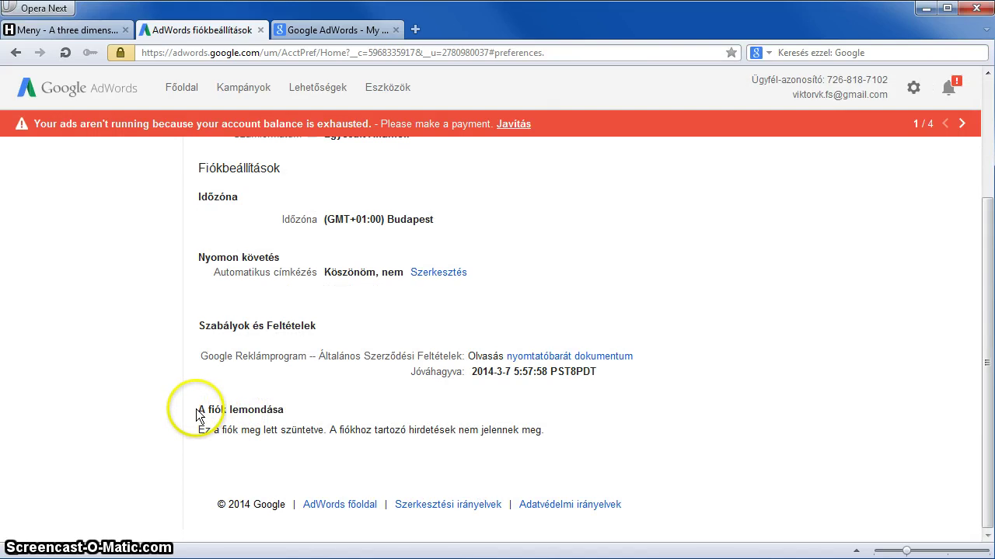
{"action": "left_click_drag", "start_coordinate": [198, 409], "coordinate": [280, 409]}
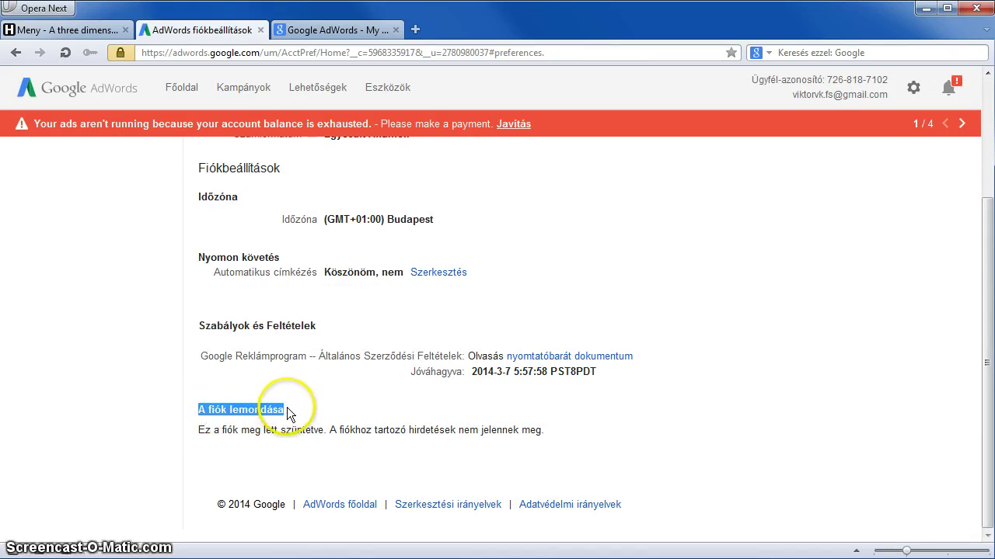
{"action": "left_click", "coordinate": [285, 414]}
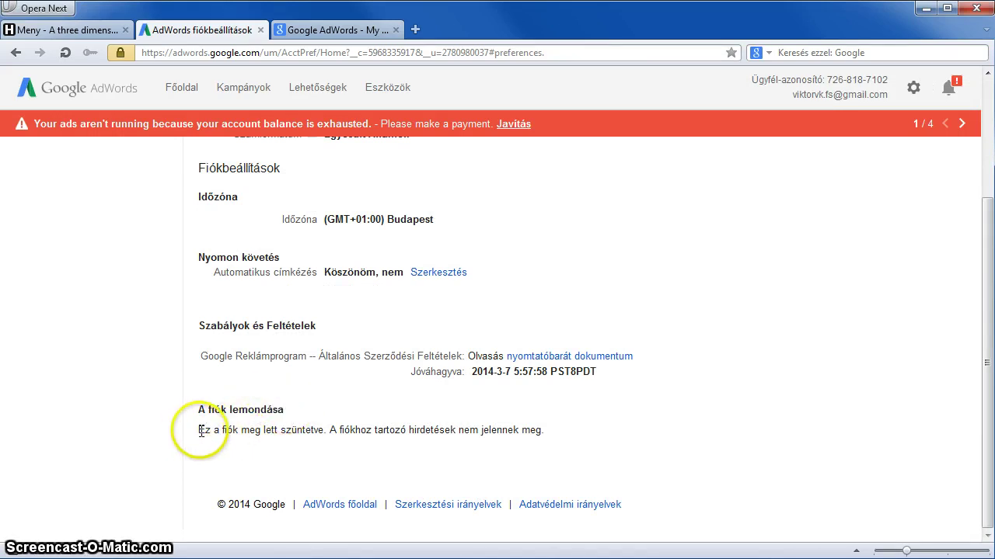
{"action": "left_click_drag", "start_coordinate": [201, 430], "coordinate": [548, 433]}
{"action": "left_click", "coordinate": [549, 434]}
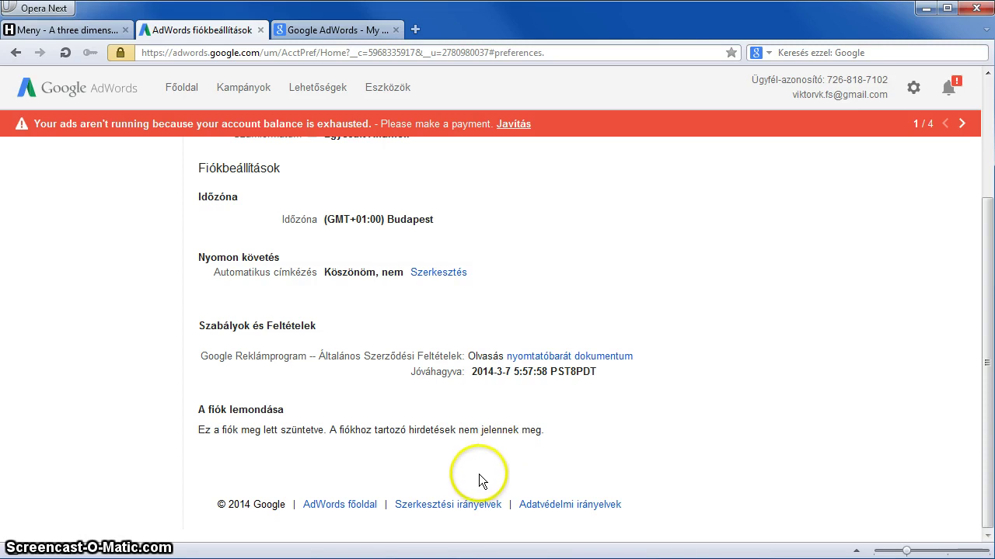
{"action": "scroll", "coordinate": [464, 481], "scroll_direction": "up", "scroll_amount": 3}
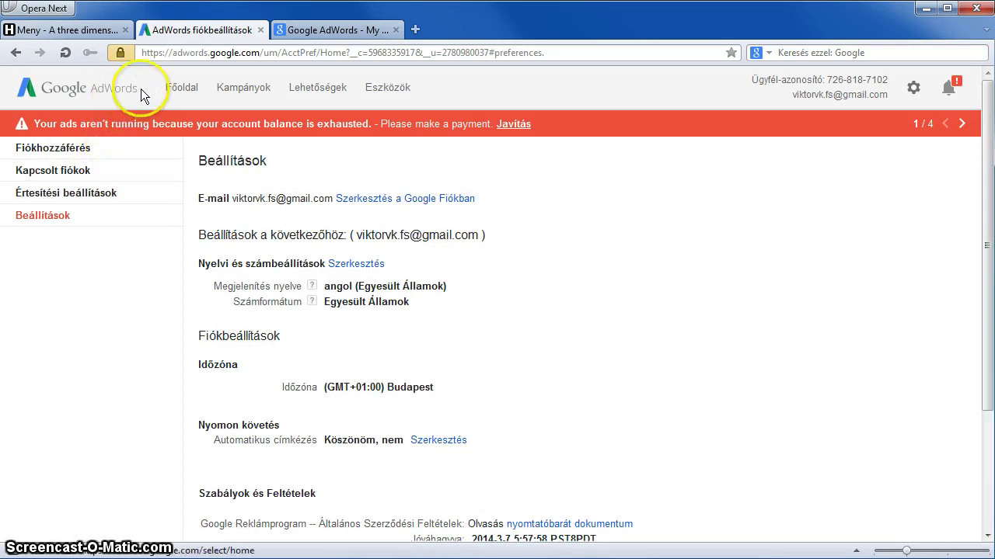
{"action": "left_click", "coordinate": [347, 30]}
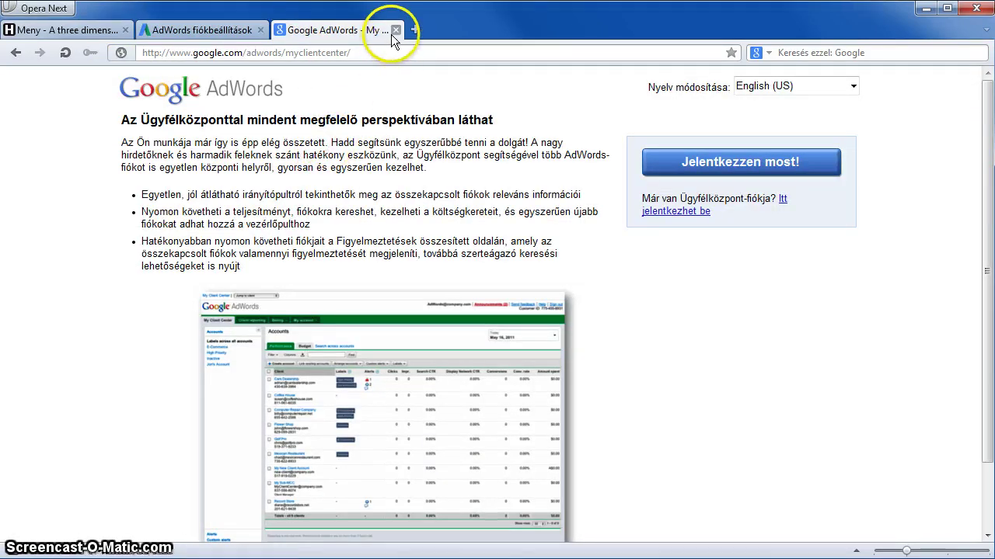
{"action": "left_click", "coordinate": [221, 39]}
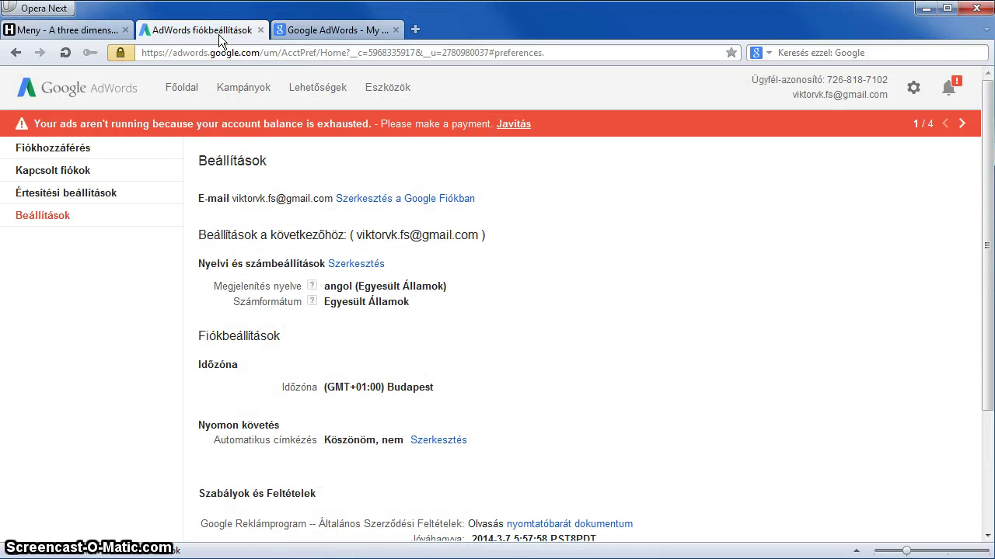
{"action": "left_click", "coordinate": [219, 35]}
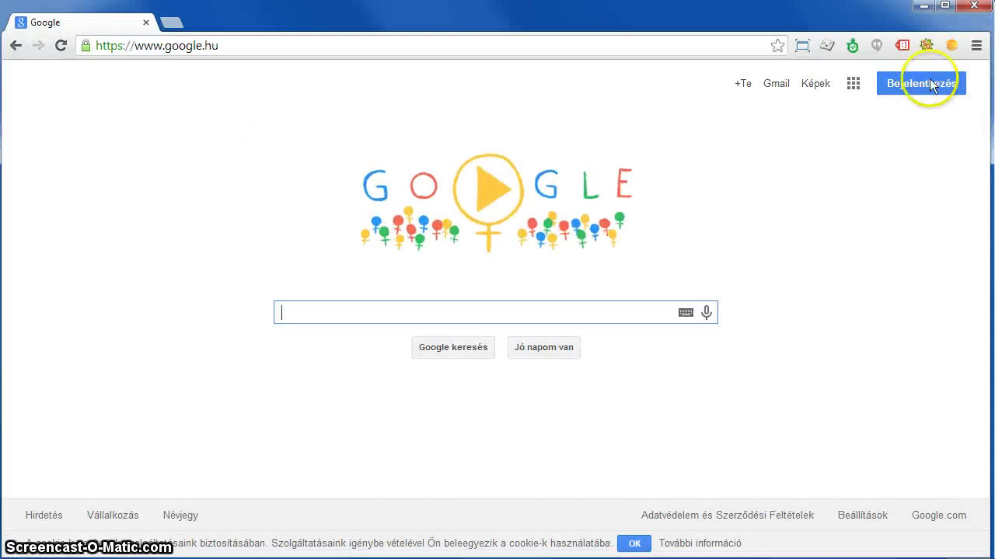
Start creating a new Google account and enter the last and first name.
{"action": "left_click", "coordinate": [925, 84]}
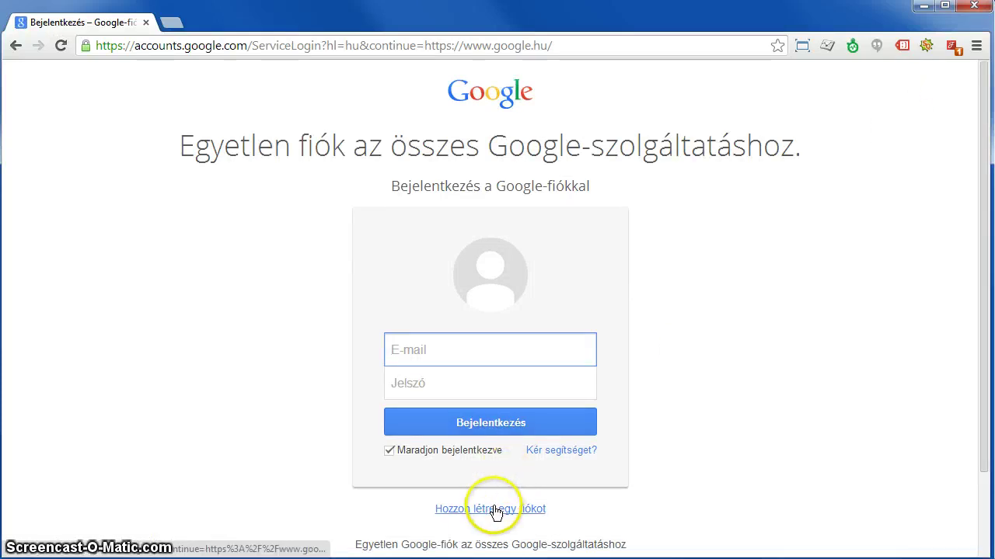
{"action": "left_click", "coordinate": [498, 509]}
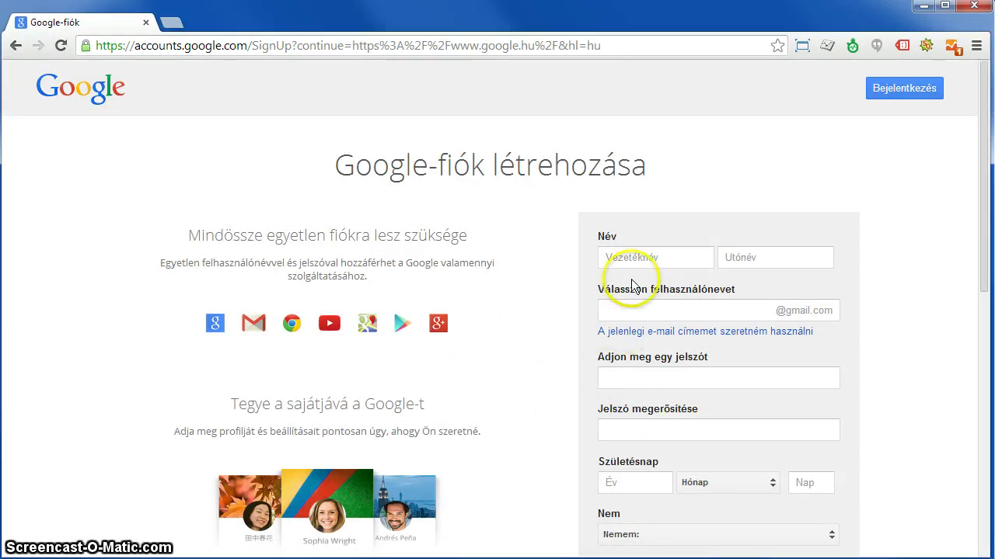
{"action": "left_click", "coordinate": [643, 258]}
{"action": "type", "text": "Vezeték"}
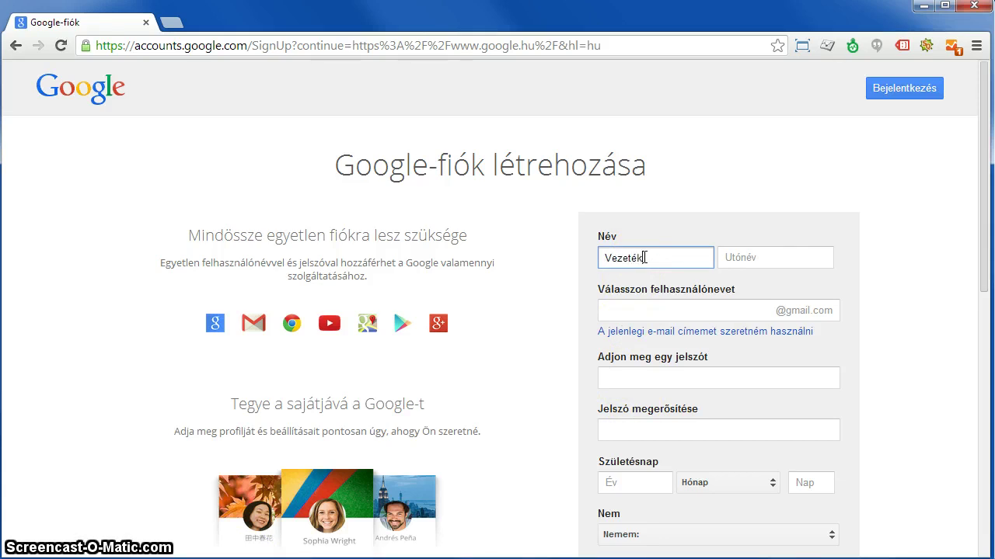
{"action": "key", "text": "Tab"}
{"action": "type", "text": "El"}
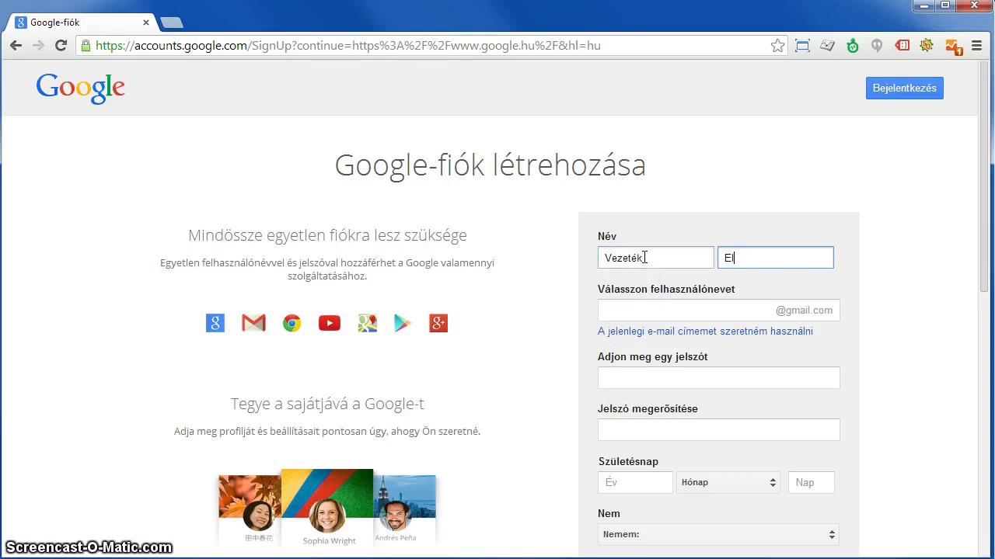
{"action": "left_click", "coordinate": [478, 486]}
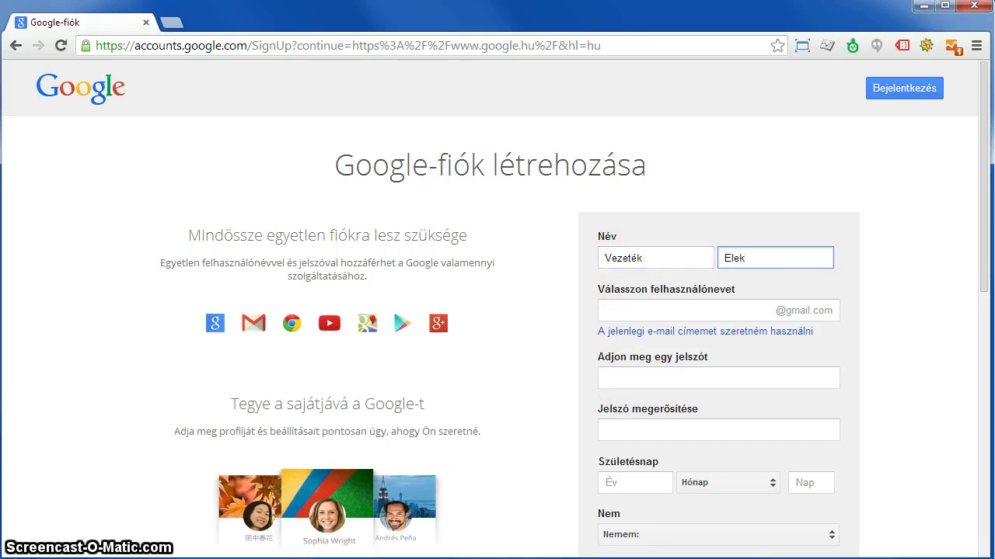
Enter the new username and paste the password into both password fields.
{"action": "left_click", "coordinate": [668, 310]}
{"action": "left_click", "coordinate": [637, 378]}
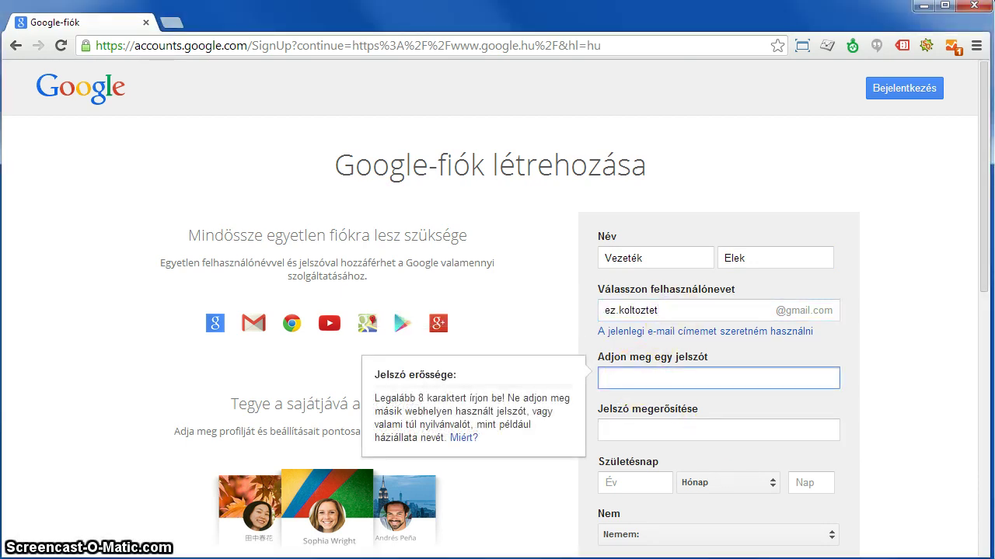
{"action": "left_click", "coordinate": [657, 378]}
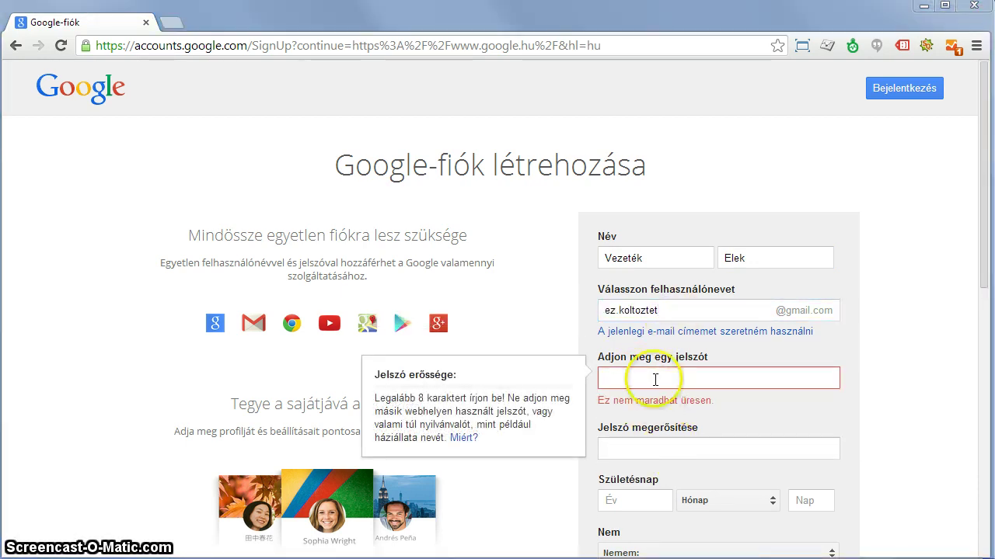
{"action": "key", "text": "ctrl+v"}
{"action": "left_click", "coordinate": [813, 428]}
{"action": "key", "text": "ctrl+v"}
Fill in the birth date with június as the month and set gender to férfi.
{"action": "left_click", "coordinate": [637, 483]}
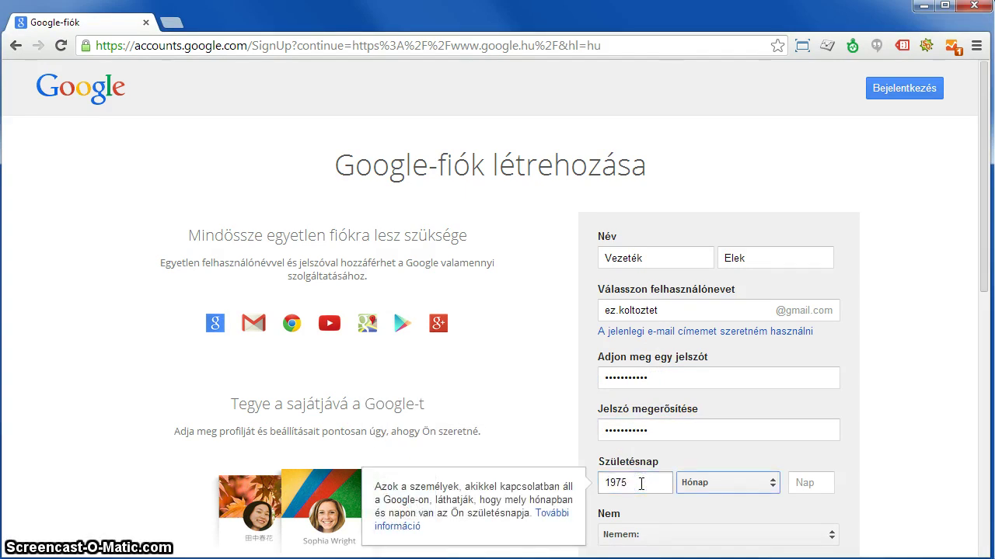
{"action": "left_click", "coordinate": [678, 482]}
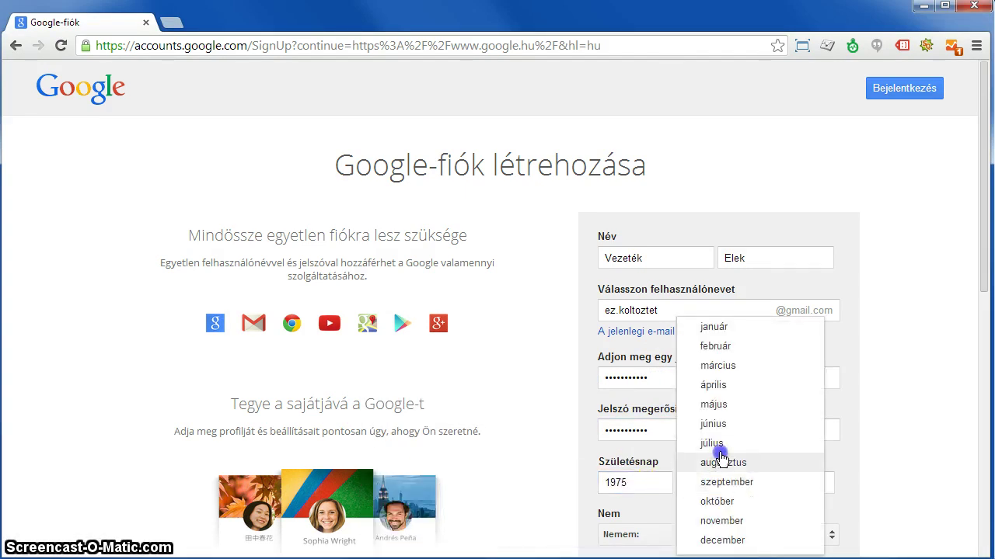
{"action": "left_click", "coordinate": [712, 424]}
{"action": "left_click", "coordinate": [806, 482]}
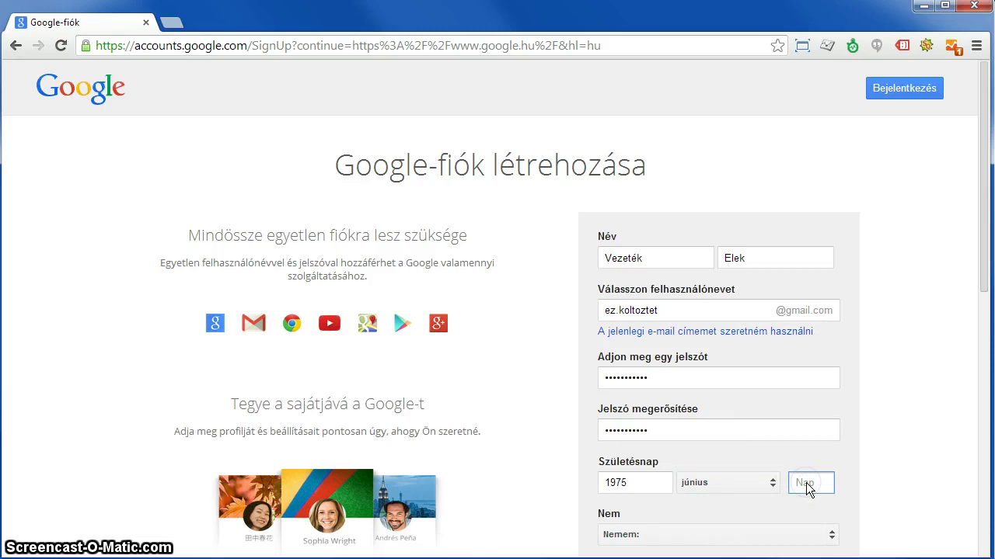
{"action": "scroll", "coordinate": [806, 482], "scroll_direction": "down", "scroll_amount": 4}
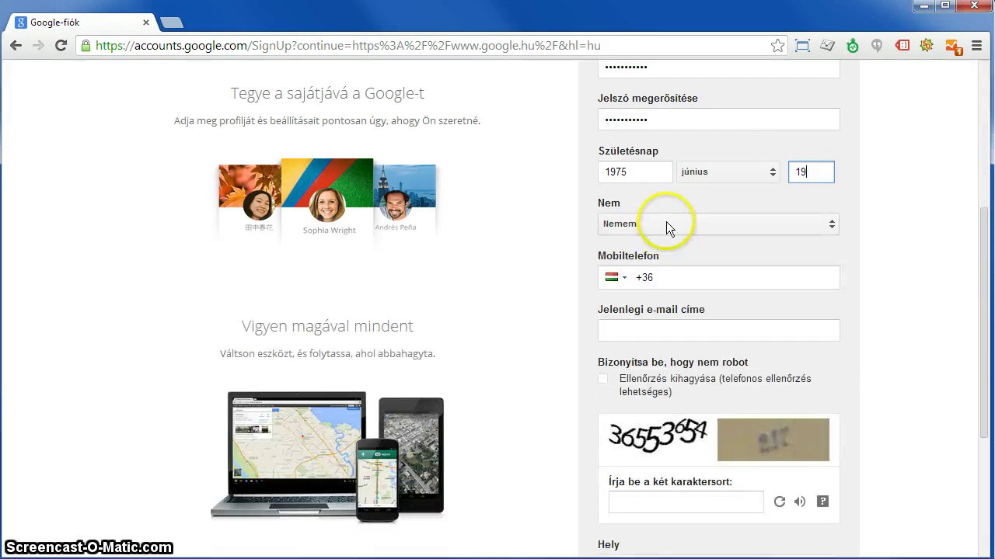
{"action": "left_click", "coordinate": [666, 222]}
{"action": "left_click", "coordinate": [677, 257]}
{"action": "left_click", "coordinate": [670, 224]}
Accept the terms and privacy policy, enter the verification characters, and submit with Következő lépés.
{"action": "left_click", "coordinate": [687, 245]}
{"action": "left_click", "coordinate": [671, 329]}
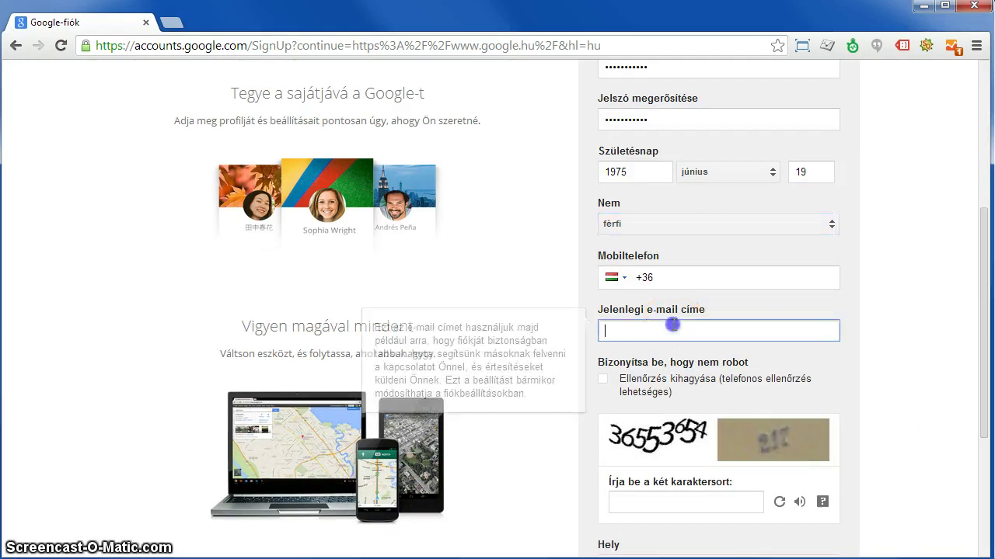
{"action": "left_click", "coordinate": [605, 379]}
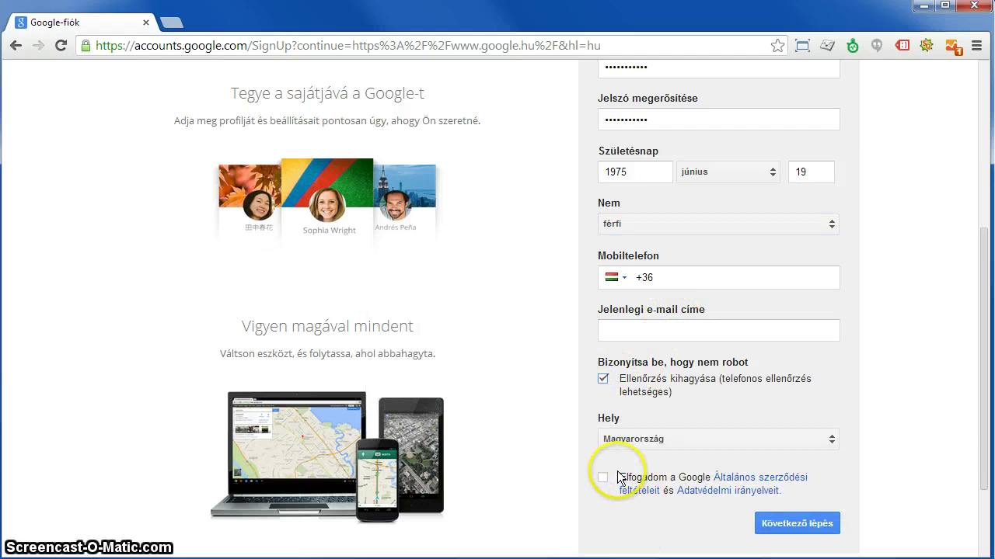
{"action": "left_click", "coordinate": [605, 380]}
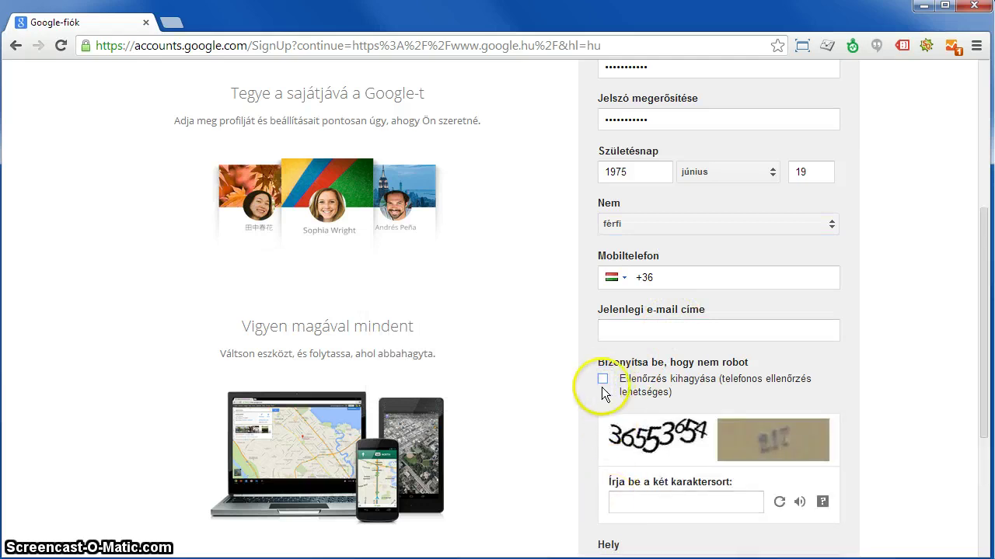
{"action": "scroll", "coordinate": [604, 385], "scroll_direction": "down", "scroll_amount": 2}
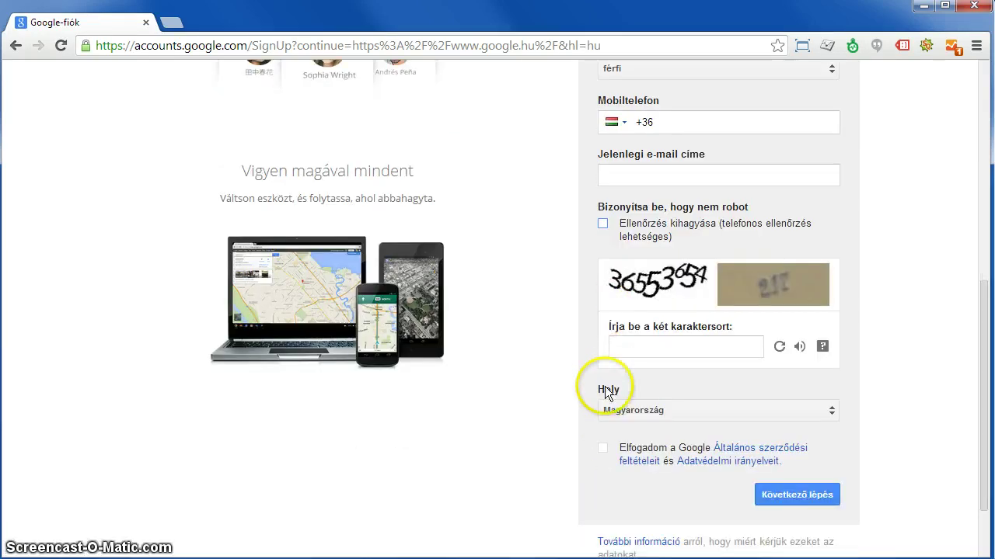
{"action": "left_click", "coordinate": [603, 449]}
{"action": "left_click", "coordinate": [649, 358]}
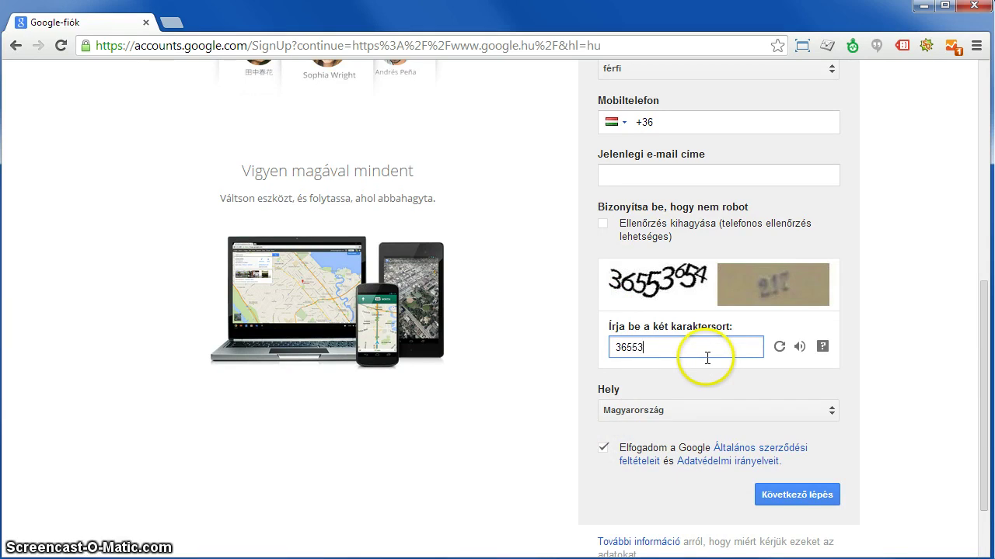
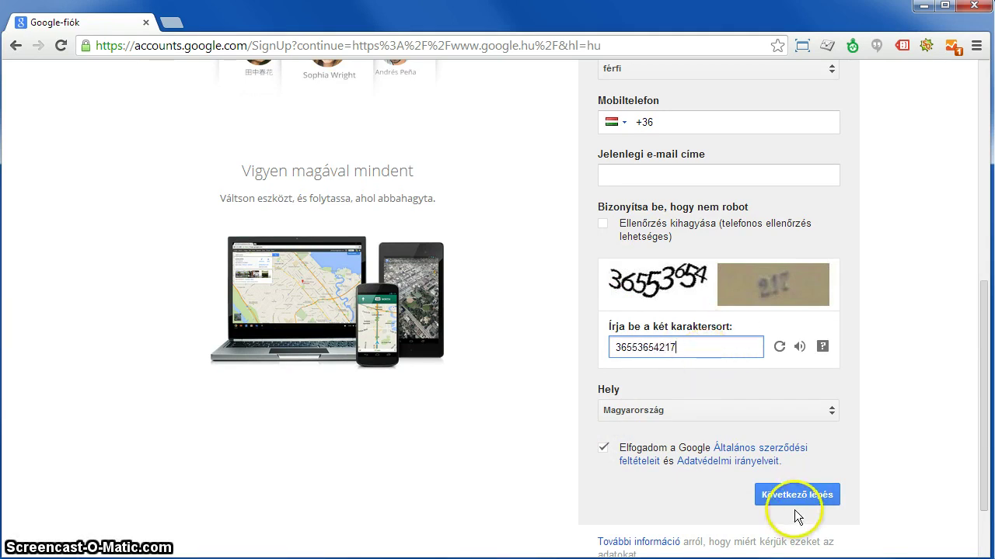
{"action": "left_click", "coordinate": [795, 498]}
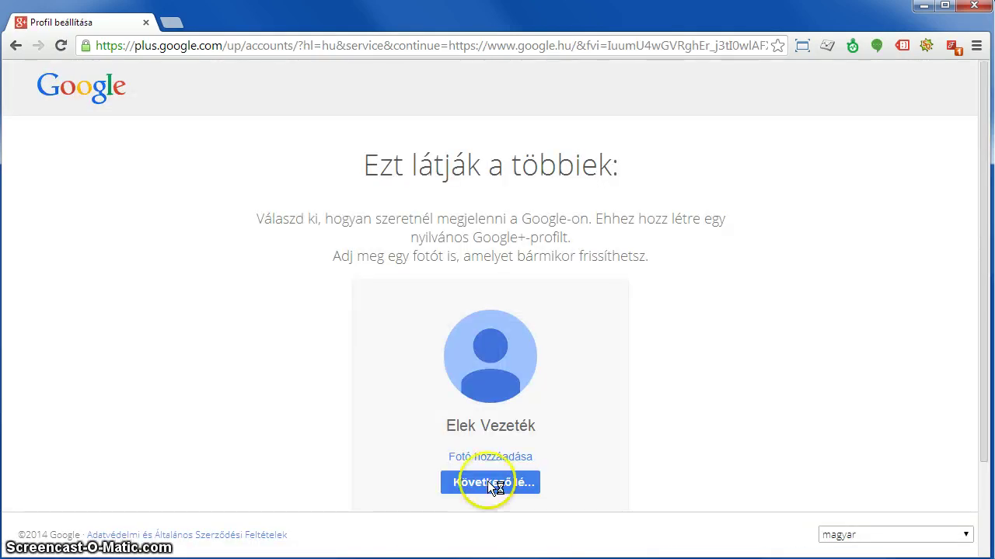
Continue past the profile setup, open the new account's Gmail, and go to account access settings.
{"action": "scroll", "coordinate": [532, 454], "scroll_direction": "down", "scroll_amount": 2}
{"action": "left_click", "coordinate": [516, 371]}
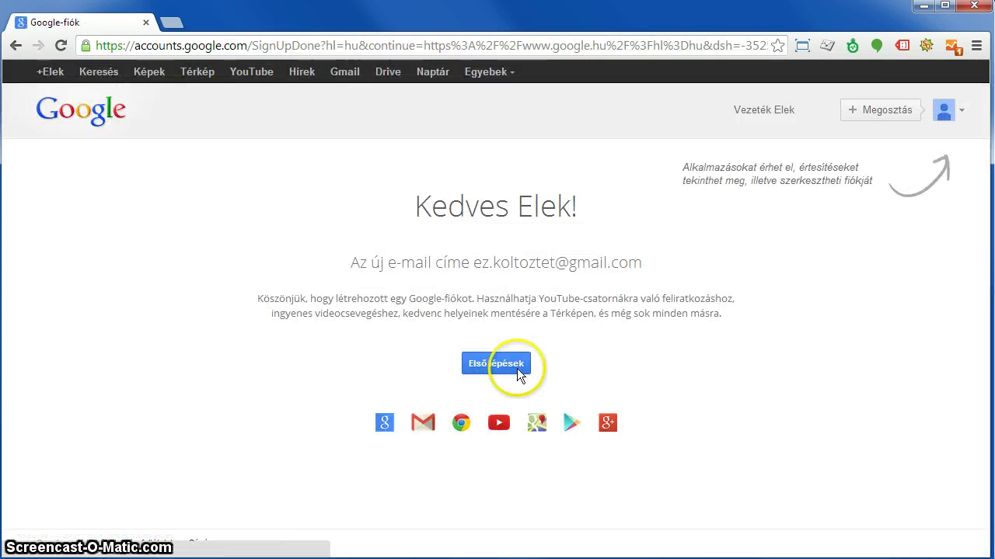
{"action": "left_click", "coordinate": [346, 74]}
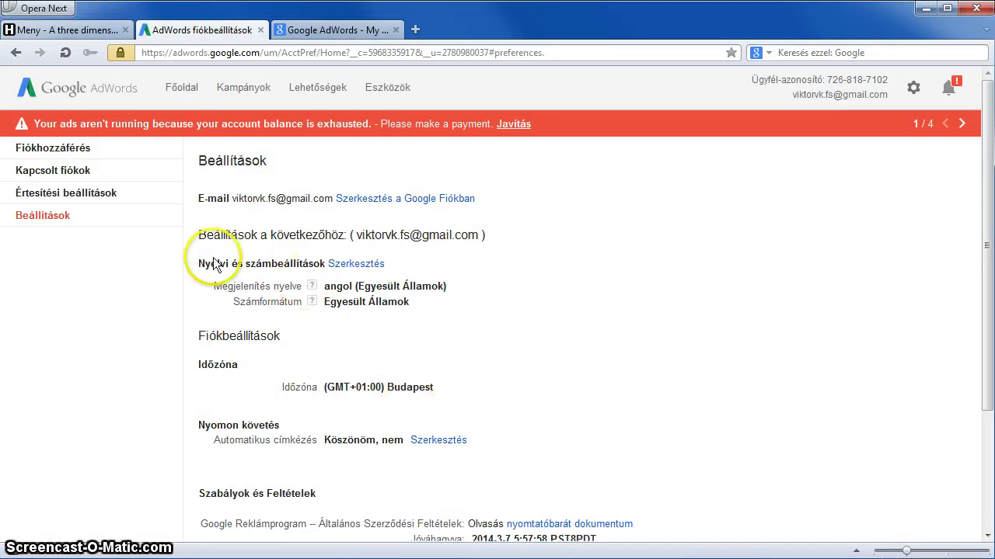
{"action": "left_click", "coordinate": [45, 151]}
Open the AdWords invite-user form and close Gmail's welcome popup and tutorial reminder.
{"action": "left_click", "coordinate": [262, 269]}
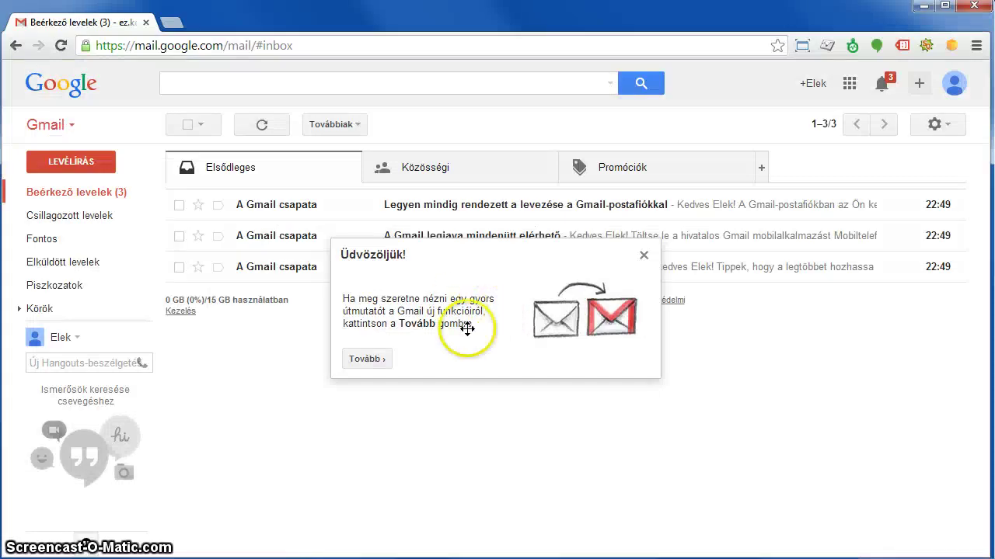
{"action": "left_click", "coordinate": [643, 257]}
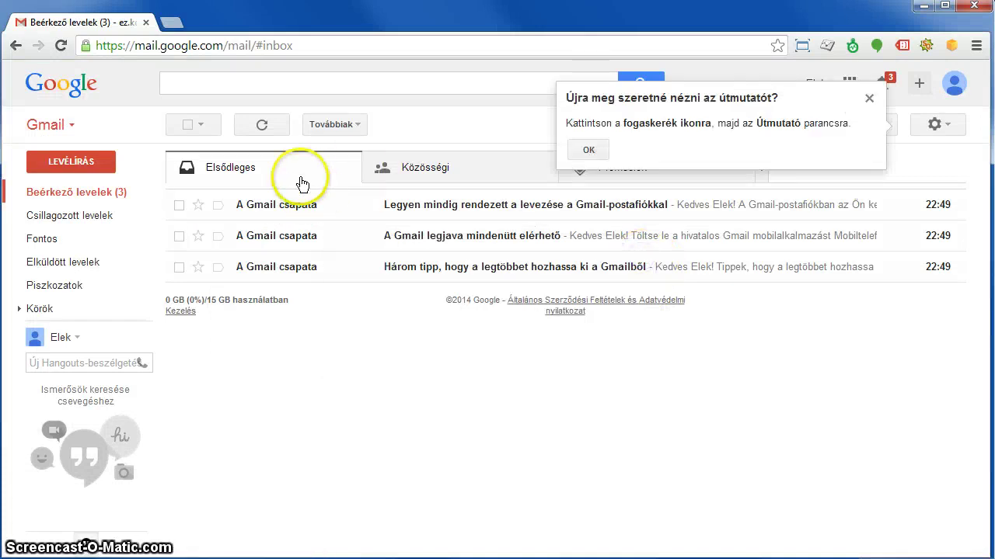
{"action": "left_click", "coordinate": [868, 98]}
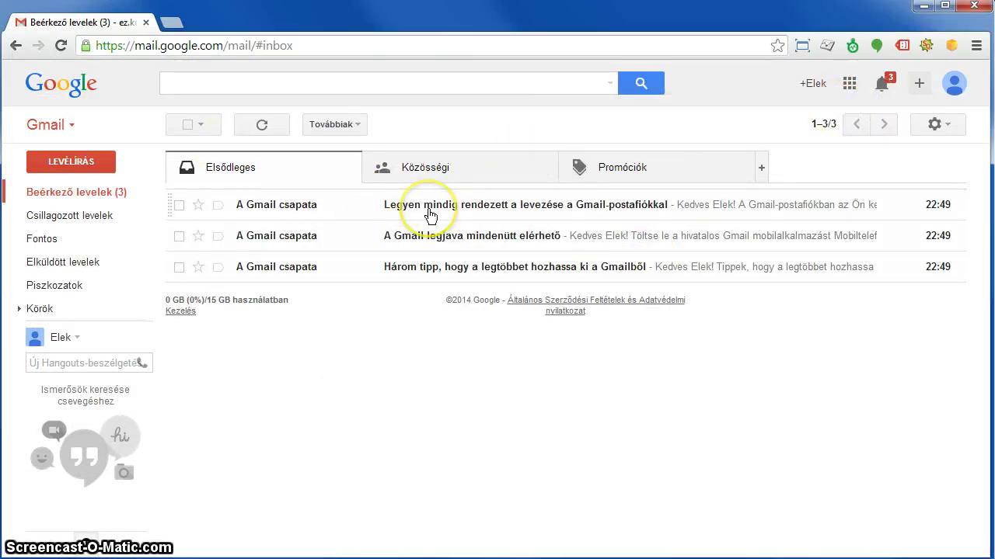
Copy the new account's e-mail address from the avatar menu.
{"action": "left_click", "coordinate": [955, 83]}
{"action": "left_click_drag", "start_coordinate": [940, 138], "coordinate": [824, 140]}
{"action": "right_click", "coordinate": [838, 142]}
{"action": "left_click", "coordinate": [792, 149]}
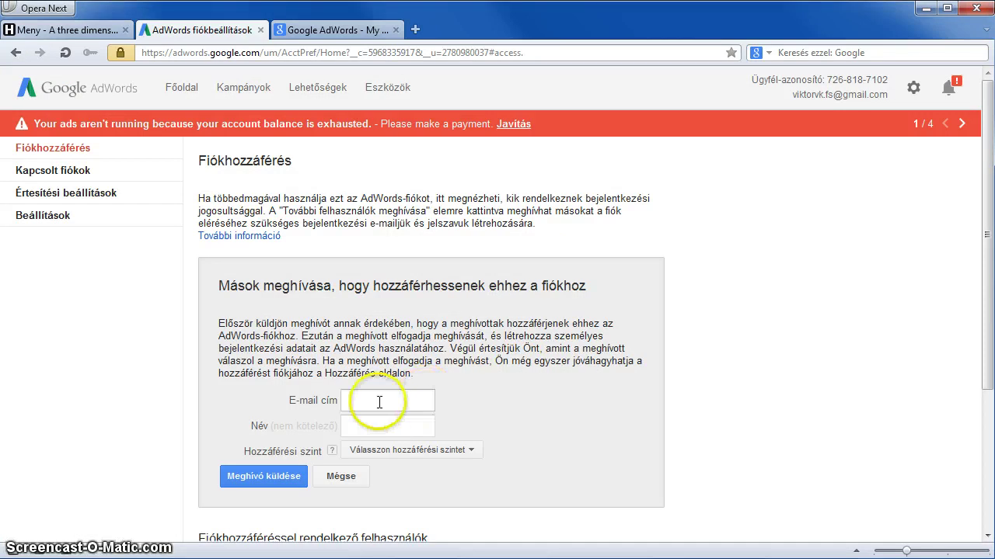
Paste the new Gmail address, choose Adminisztrátori hozzáférés, and send the invitation.
{"action": "left_click", "coordinate": [376, 404]}
{"action": "key", "text": "ctrl+v"}
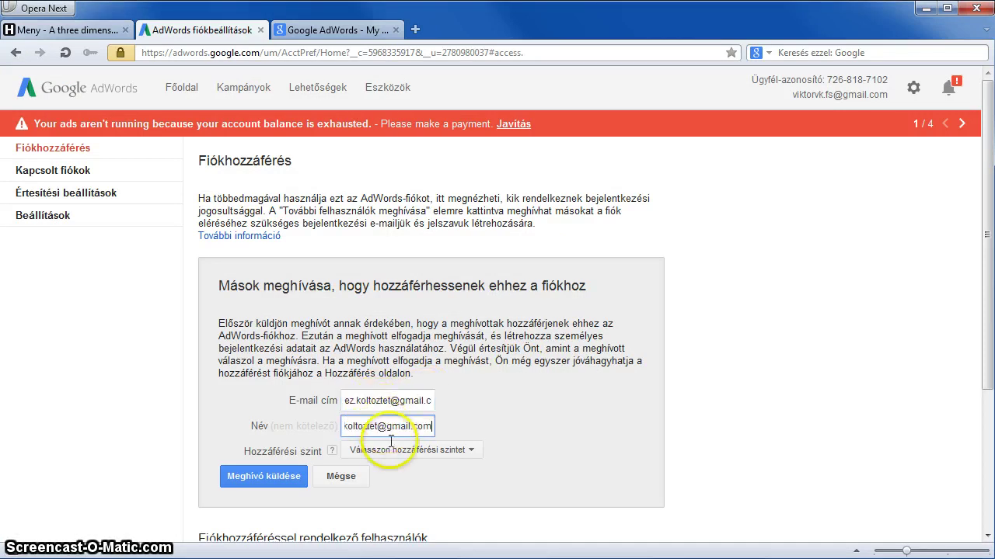
{"action": "left_click", "coordinate": [391, 451]}
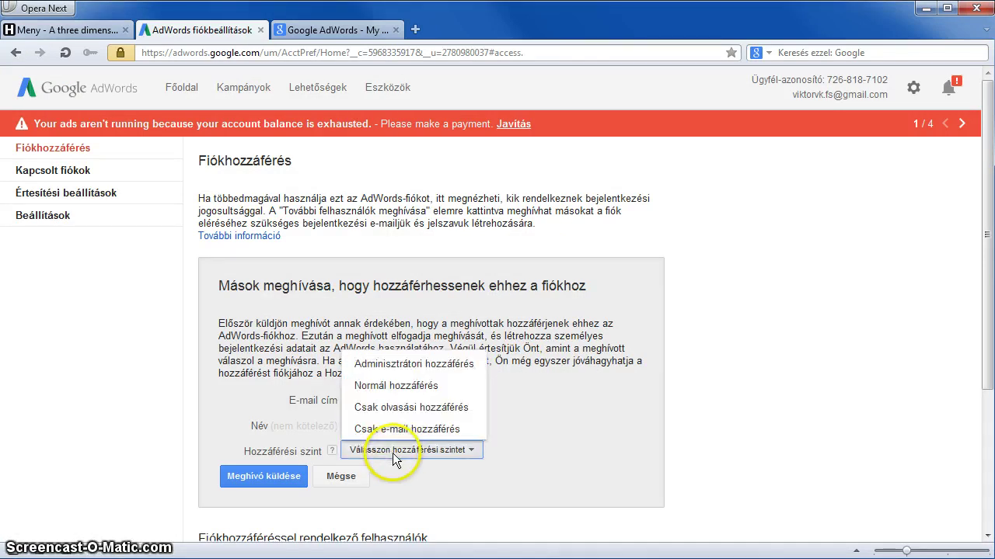
{"action": "left_click", "coordinate": [427, 364]}
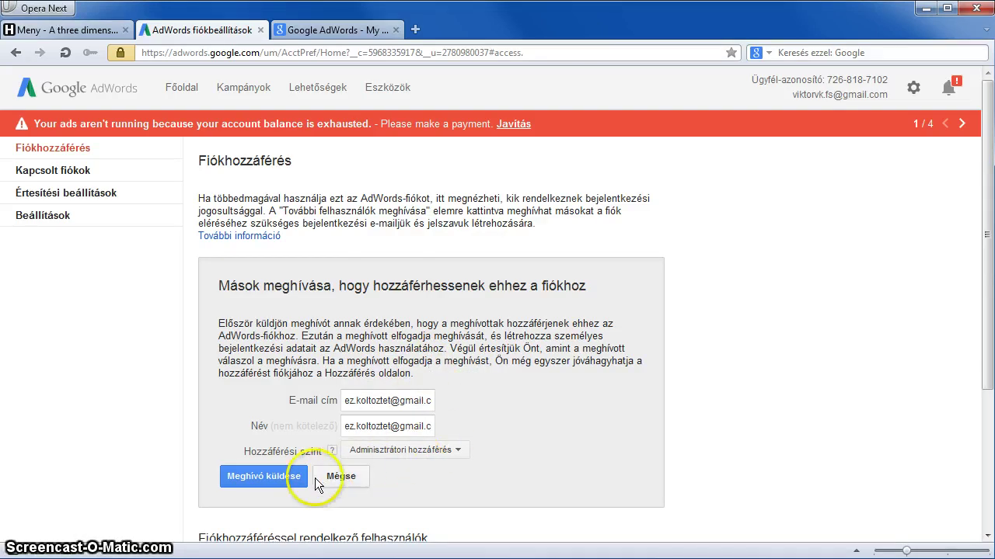
{"action": "left_click", "coordinate": [276, 479]}
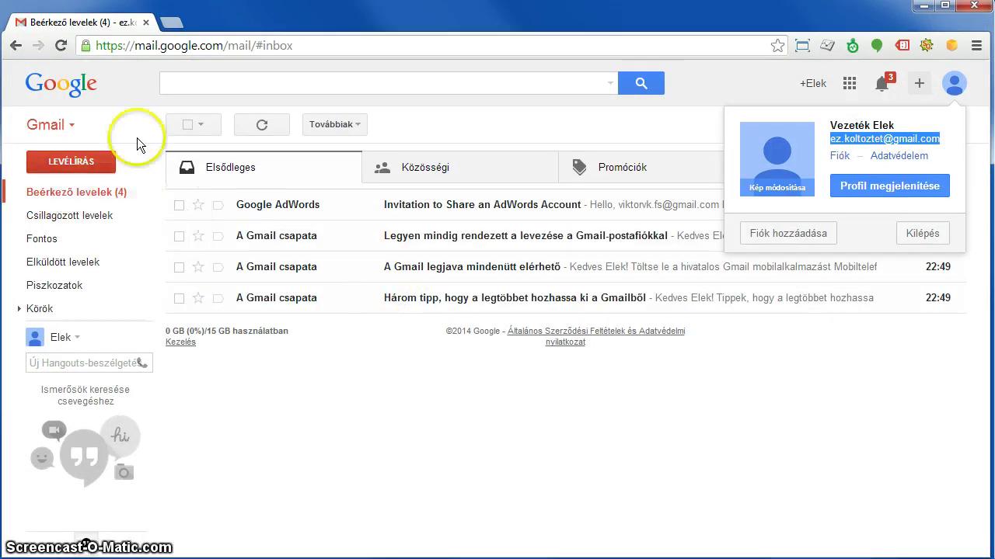
Open the 'Invitation to Share an AdWords Account' email and follow its accept link.
{"action": "left_click", "coordinate": [242, 127]}
{"action": "left_click", "coordinate": [433, 204]}
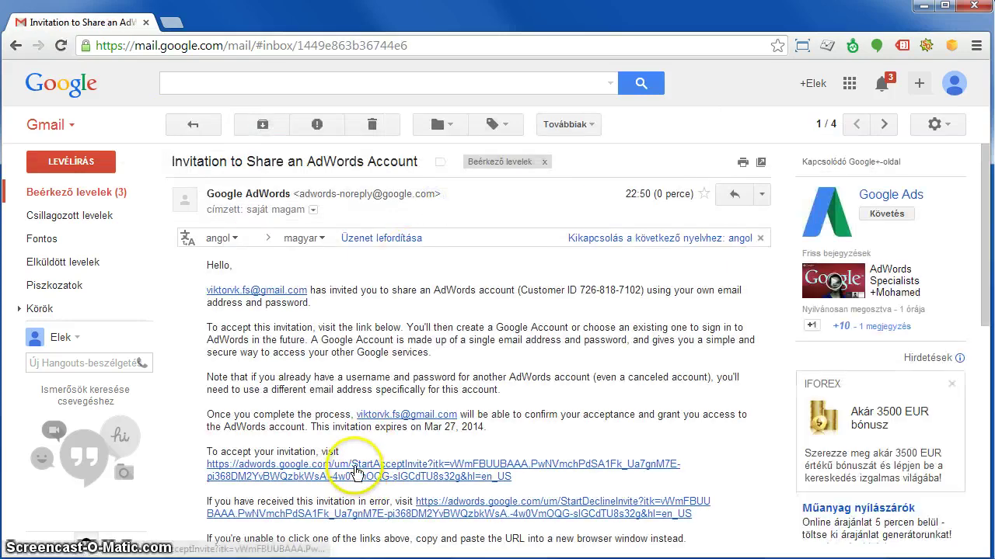
{"action": "left_click", "coordinate": [355, 472]}
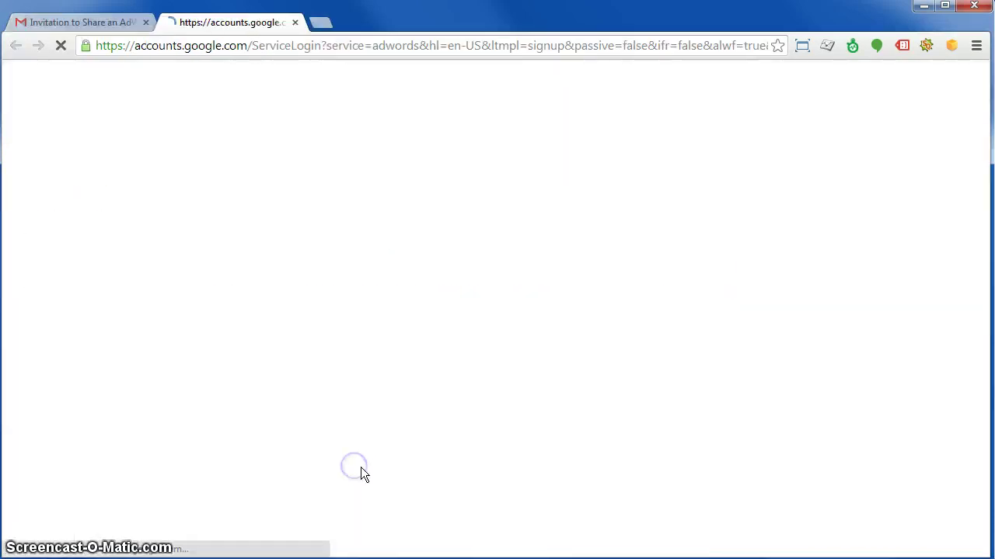
Choose the existing Google account option and sign in with the account password.
{"action": "left_click", "coordinate": [266, 259]}
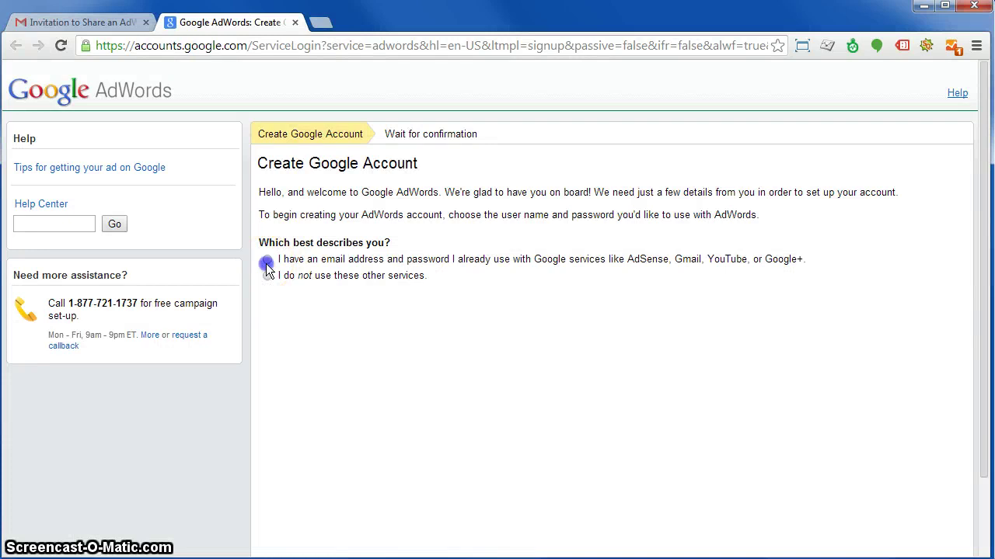
{"action": "left_click", "coordinate": [267, 318]}
{"action": "left_click", "coordinate": [355, 457]}
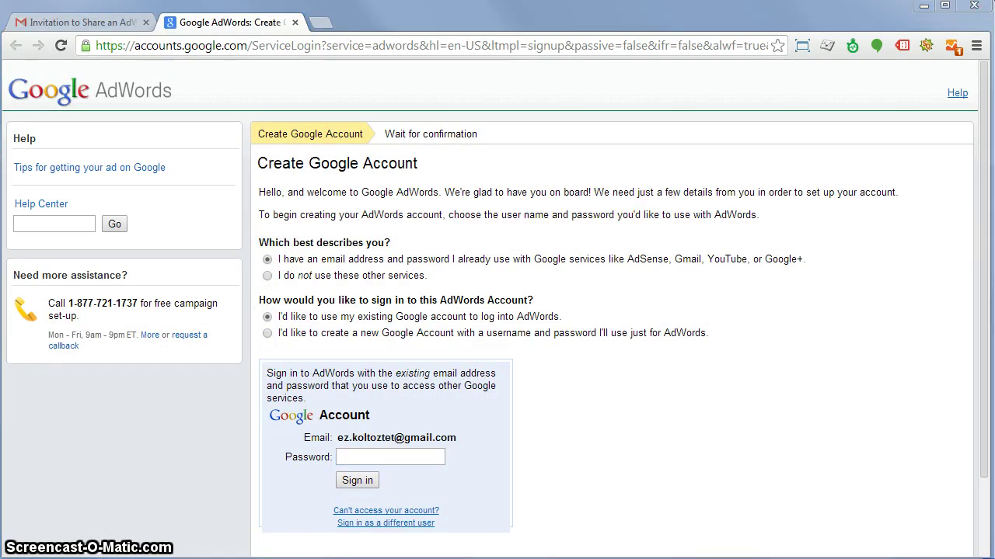
{"action": "left_click", "coordinate": [395, 456]}
{"action": "type", "text": "•••••••••••"}
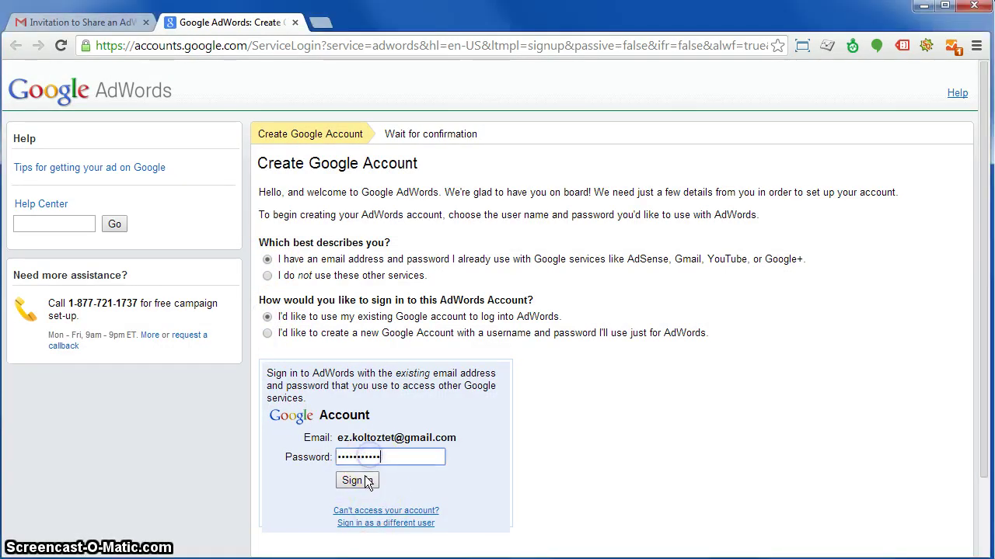
{"action": "left_click", "coordinate": [363, 481]}
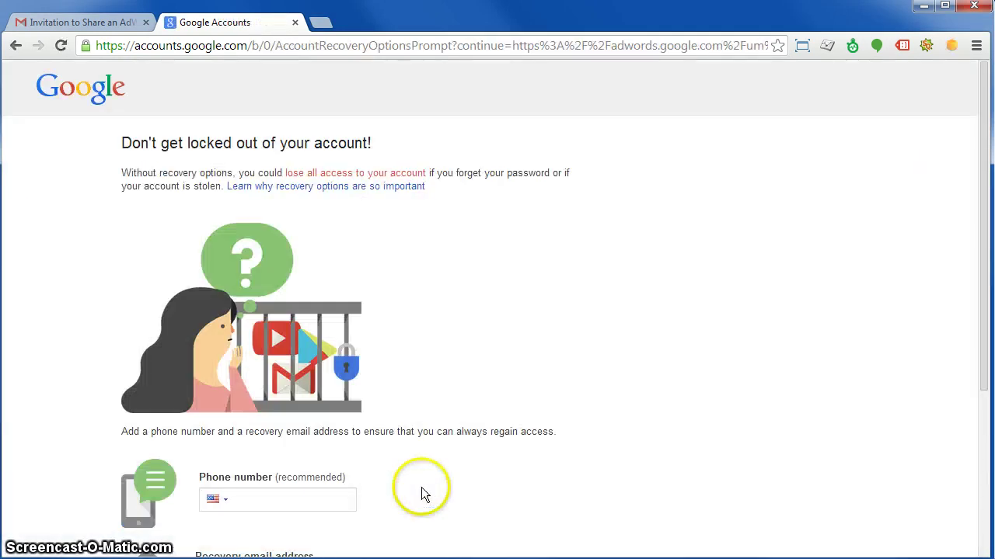
Decline adding recovery options with No thanks and confirm the accepted invitation with Done.
{"action": "scroll", "coordinate": [416, 477], "scroll_direction": "down", "scroll_amount": 3}
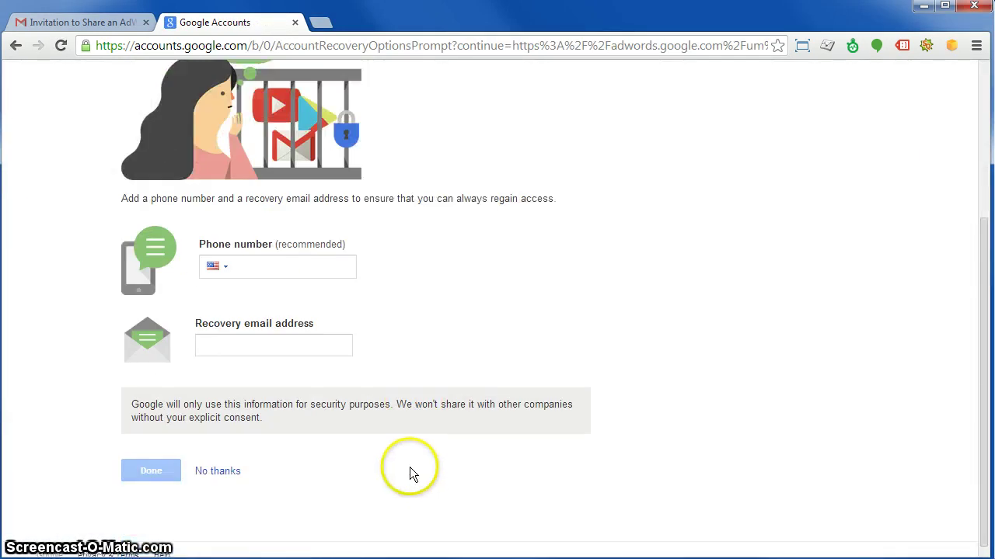
{"action": "left_click", "coordinate": [222, 477]}
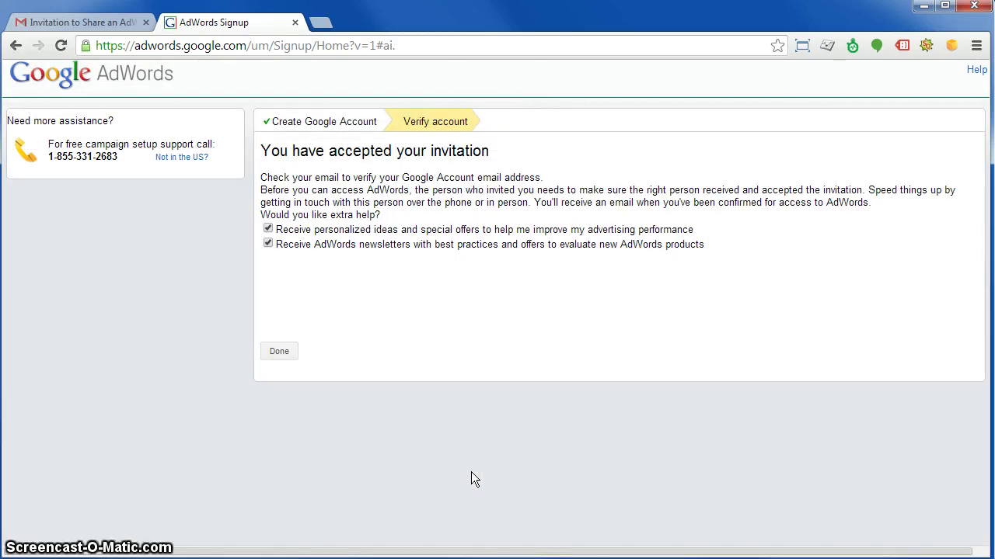
{"action": "left_click", "coordinate": [278, 352]}
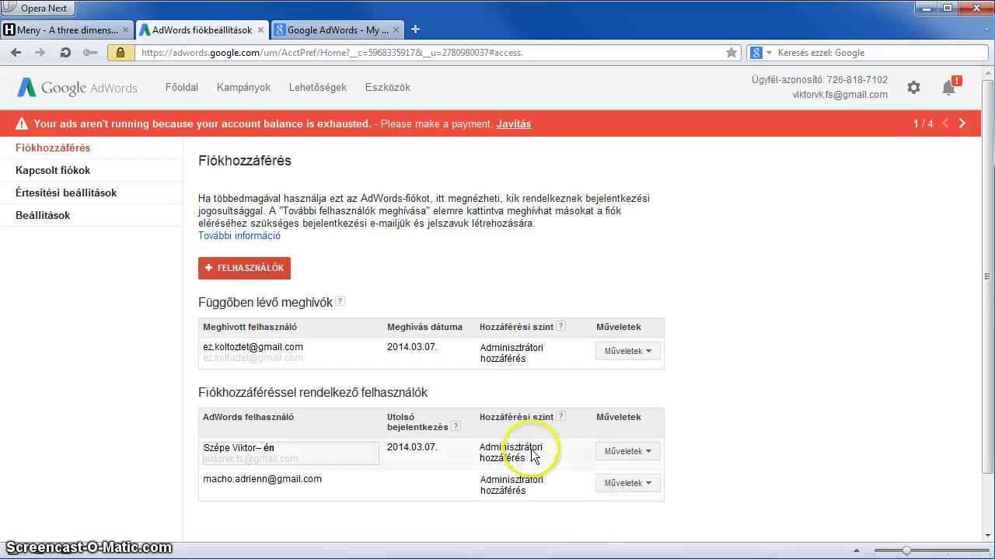
Reload Fiókhozzáférés and grant access to the accepted invitee with Hozzáférés megadása, confirming with OK.
{"action": "left_click", "coordinate": [66, 52]}
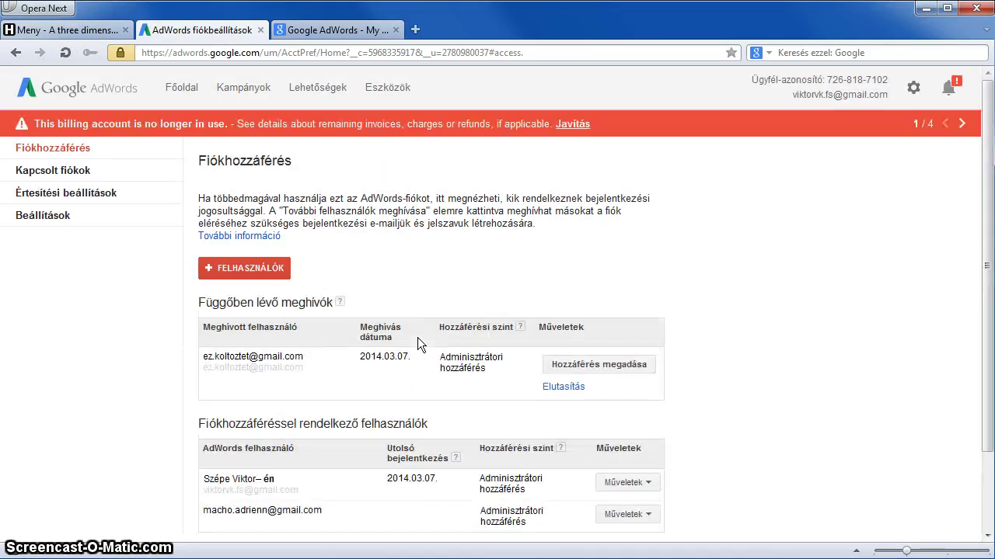
{"action": "left_click", "coordinate": [595, 369]}
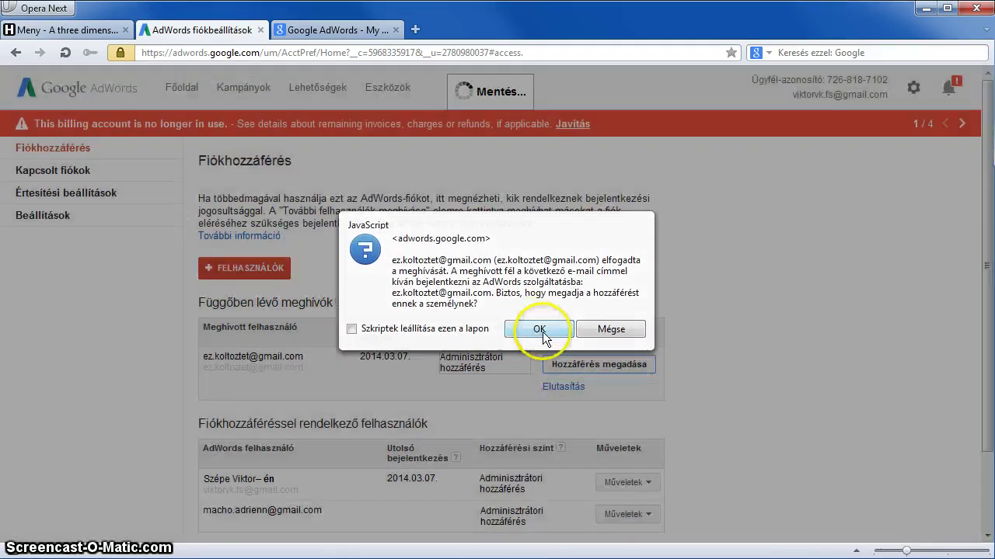
{"action": "left_click", "coordinate": [538, 327]}
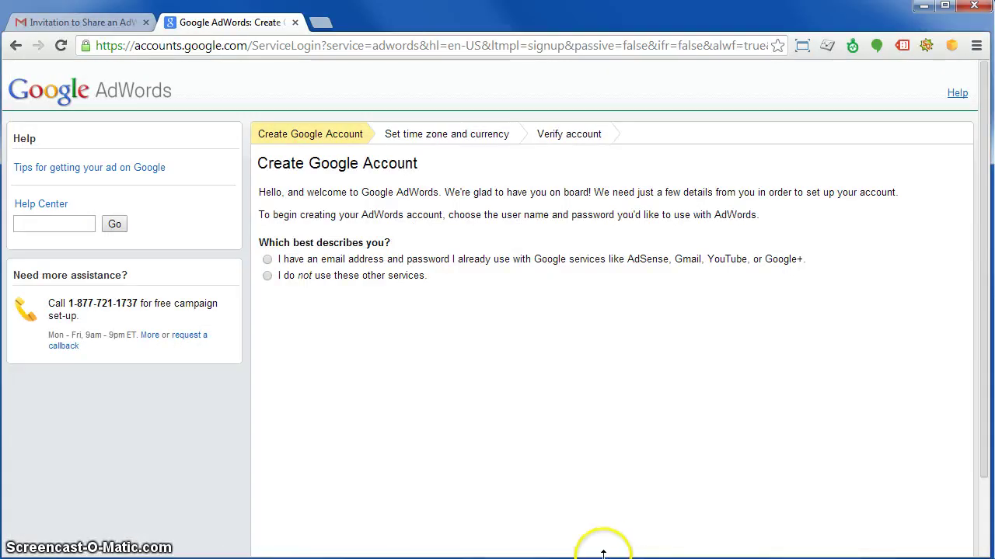
Load AdWords from the 'adw' address suggestion and sign in with the new account's password.
{"action": "left_click", "coordinate": [243, 45]}
{"action": "type", "text": "adw"}
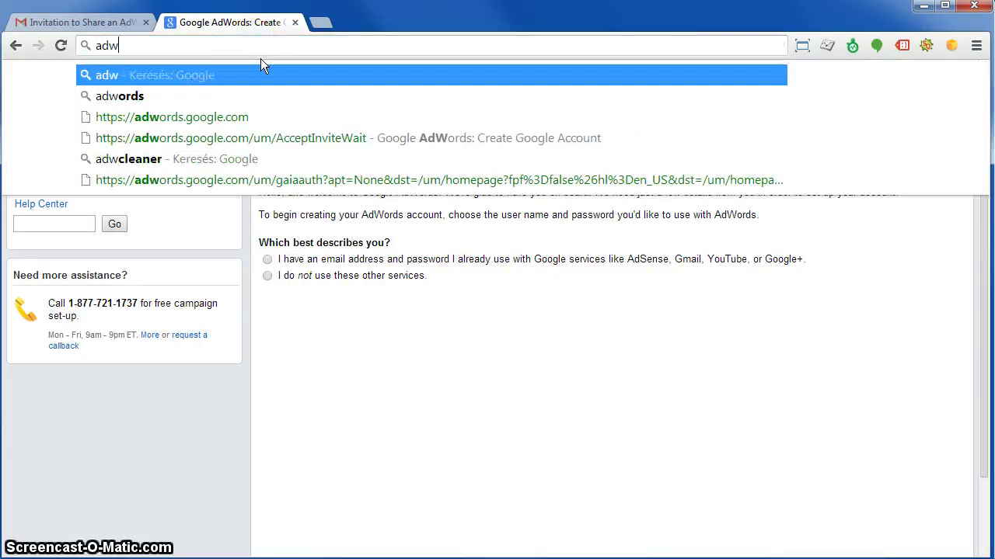
{"action": "key", "text": "Down"}
{"action": "key", "text": "Return"}
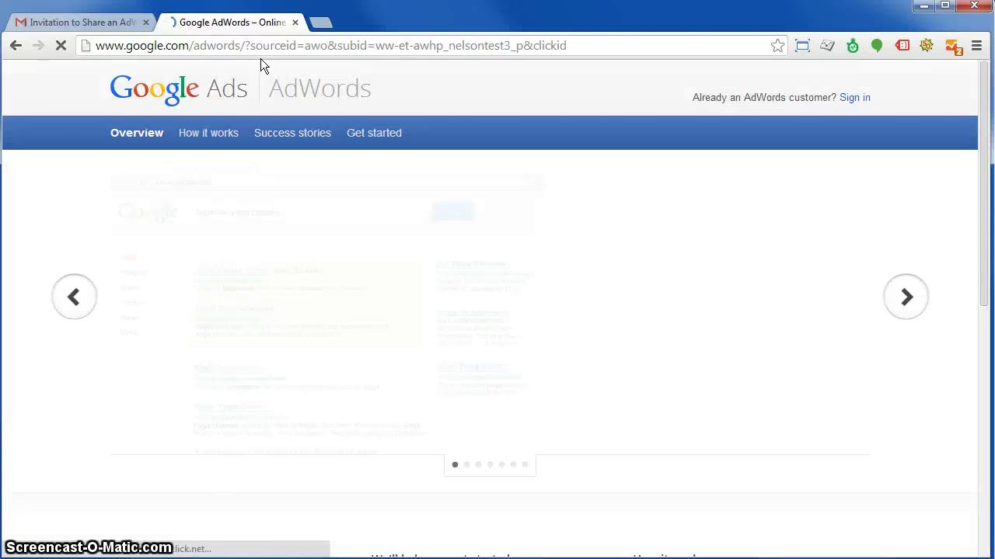
{"action": "left_click", "coordinate": [852, 99]}
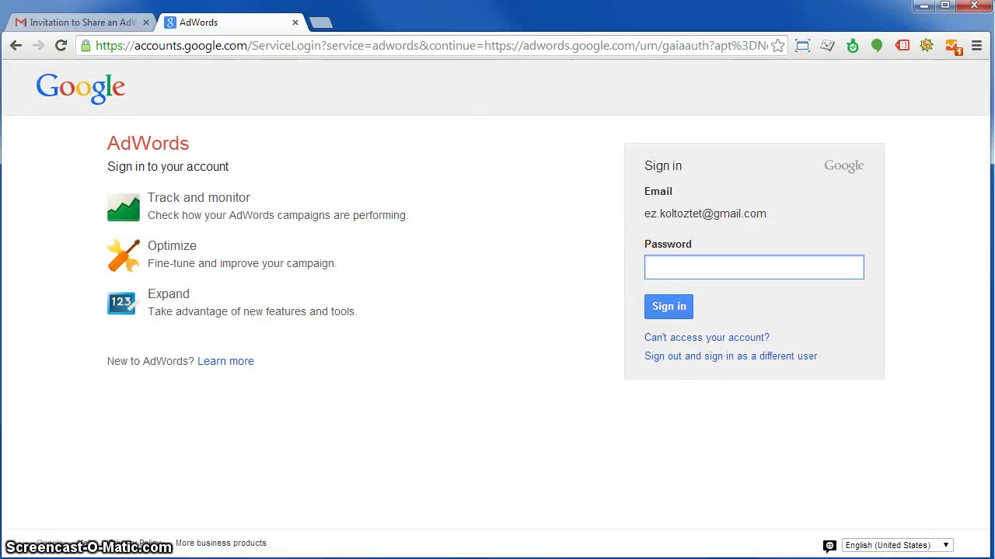
{"action": "left_click", "coordinate": [672, 307]}
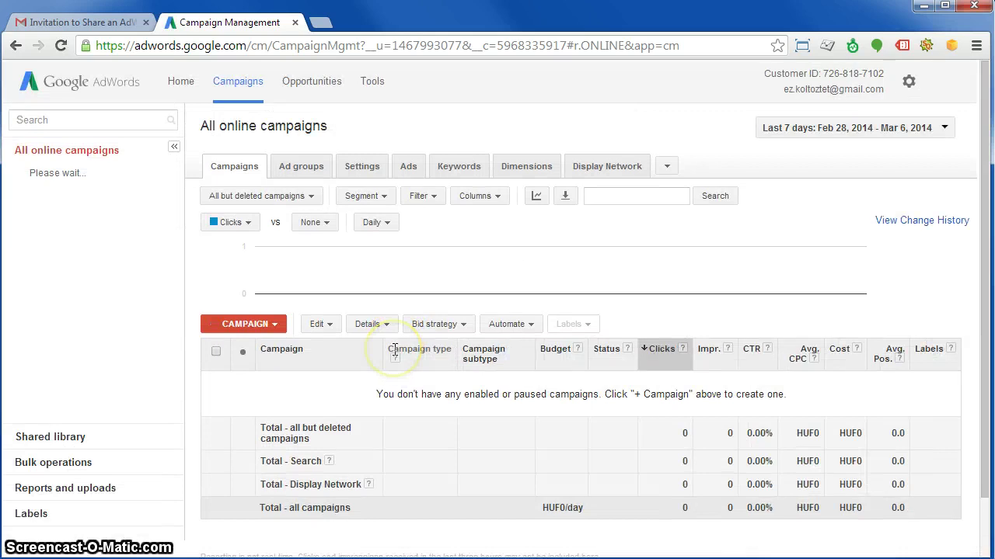
{"action": "left_click", "coordinate": [411, 45]}
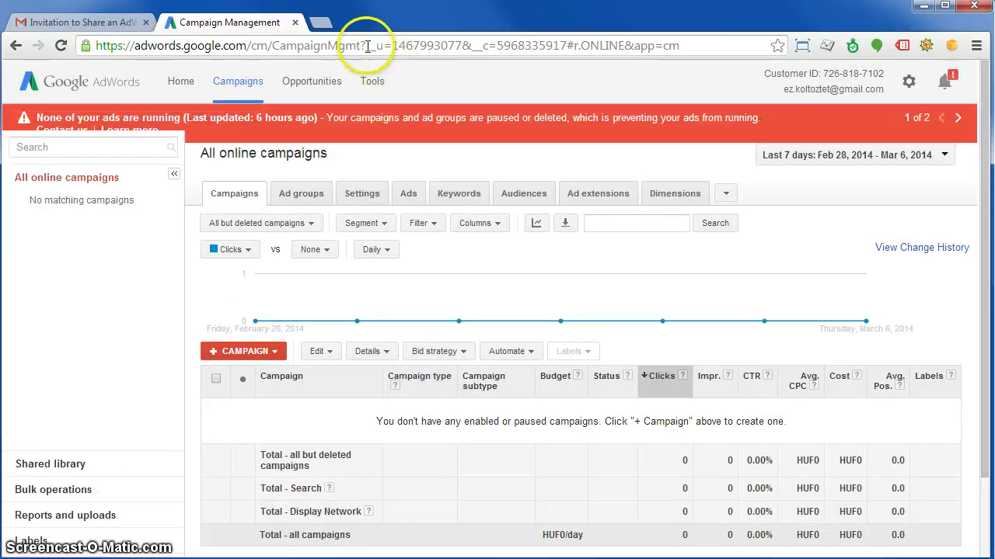
Switch the AdWords interface to Hungarian by adding hl=hu to the page address.
{"action": "left_click", "coordinate": [367, 47]}
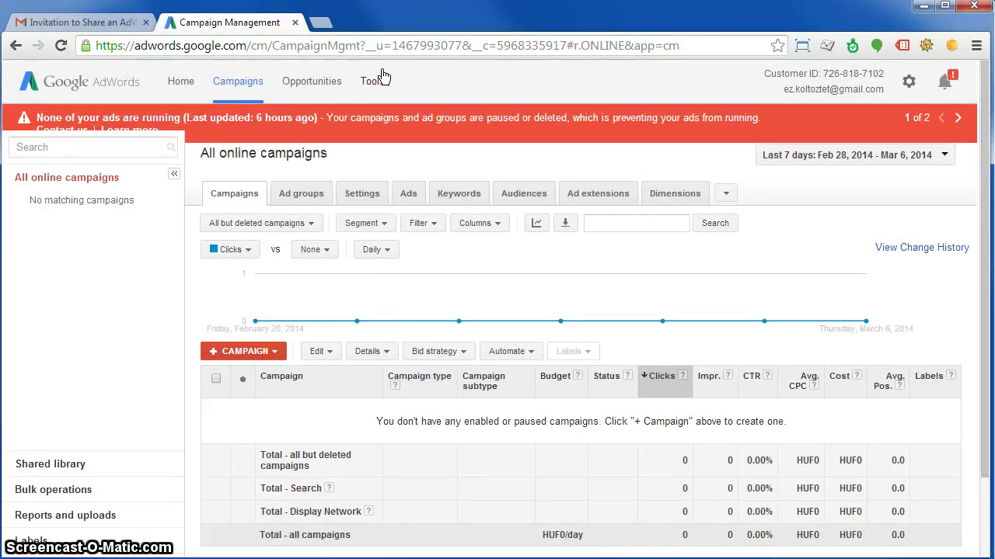
{"action": "type", "text": "hl=hu"}
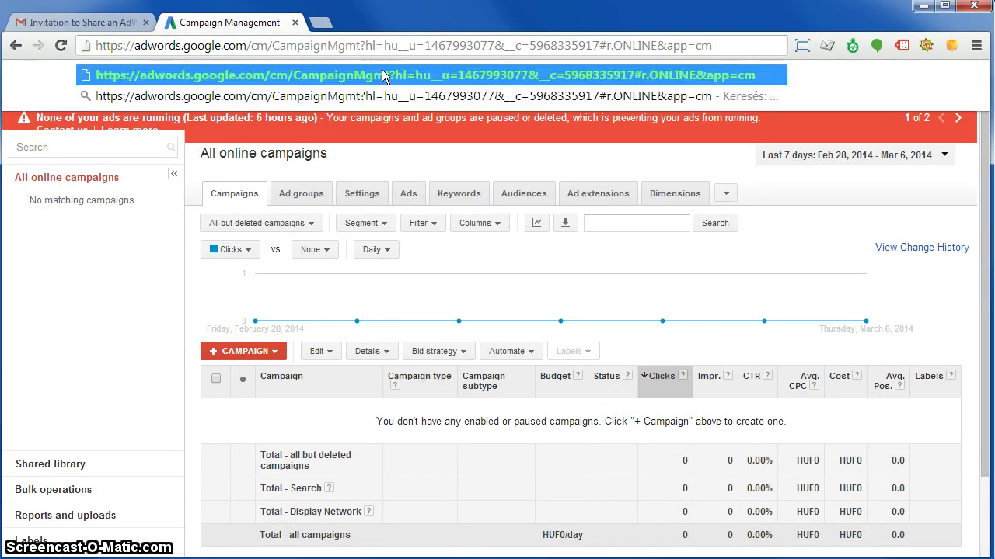
{"action": "key", "text": "Return"}
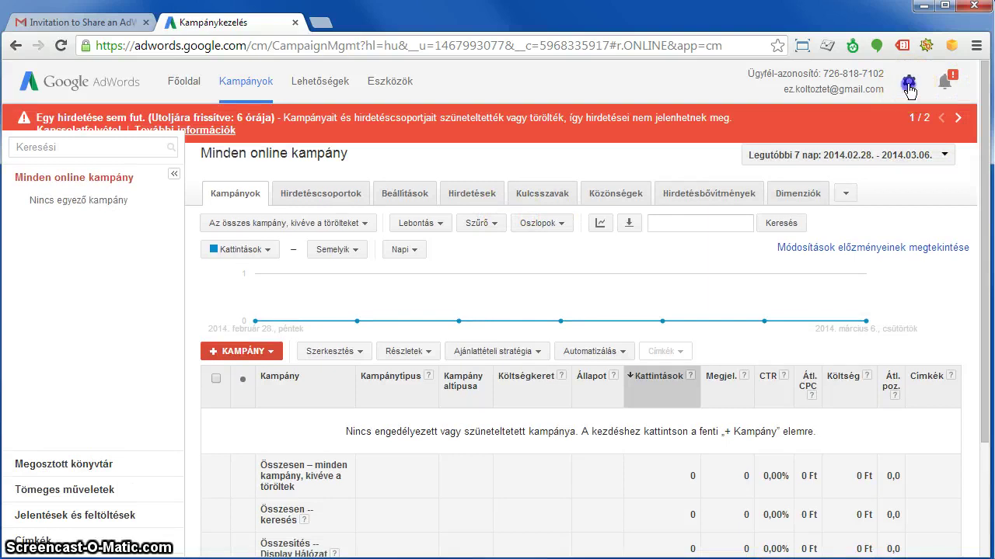
Go to Fiókbeállítások and show the Fiókhozzáférés page listing all users.
{"action": "left_click", "coordinate": [909, 90]}
{"action": "left_click", "coordinate": [847, 140]}
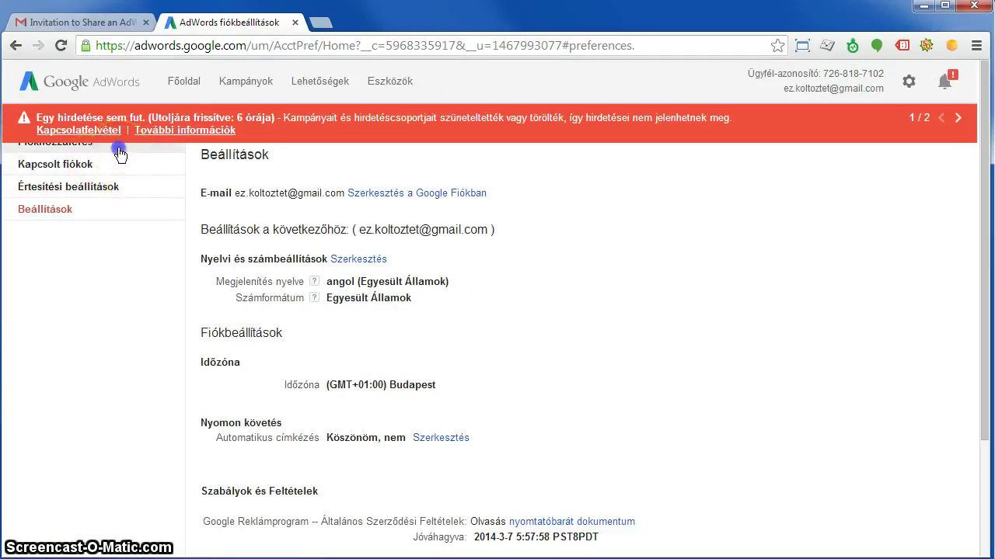
{"action": "left_click", "coordinate": [121, 153]}
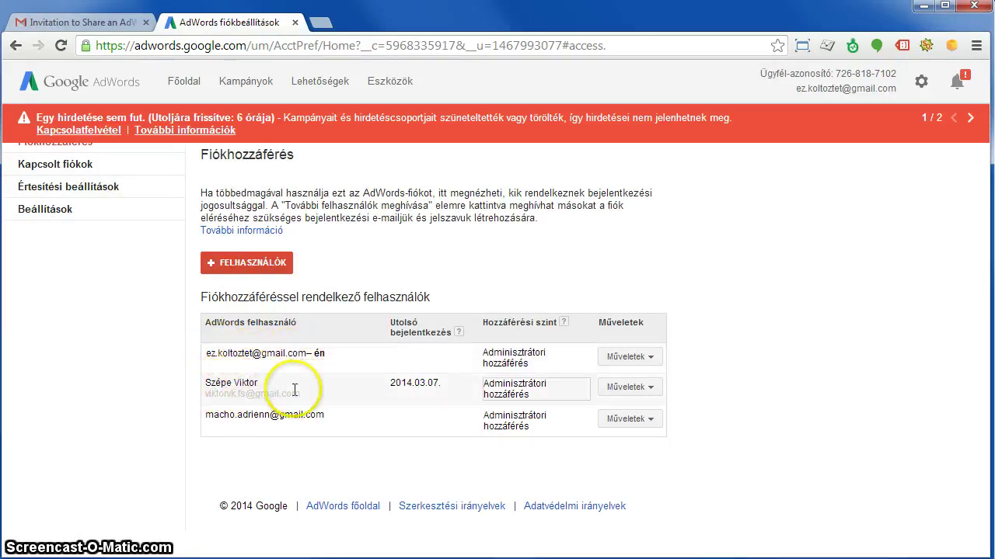
Revoke both former users with Műveletek > 'A hozzáférés megszüntetése', reloading the list between removals.
{"action": "left_click_drag", "start_coordinate": [314, 394], "coordinate": [222, 382]}
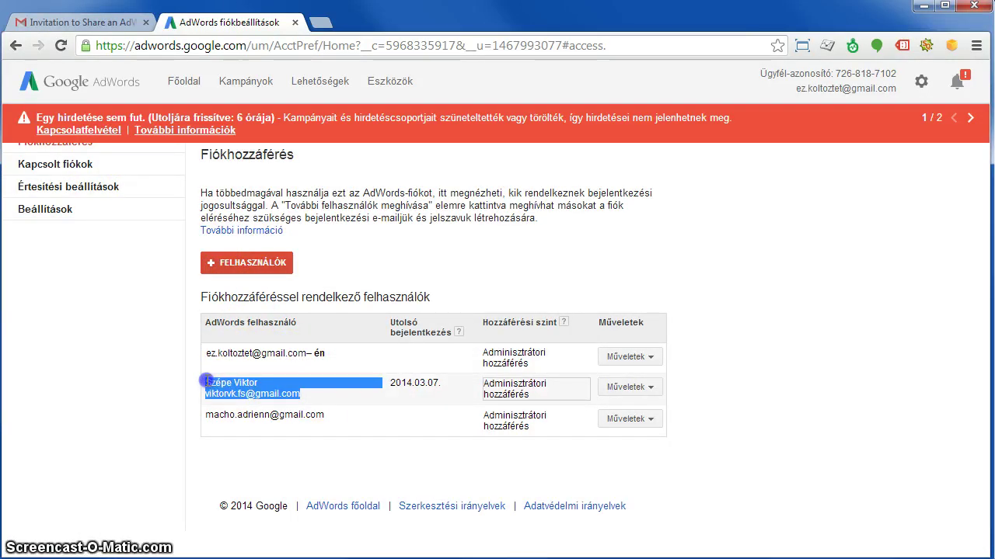
{"action": "left_click", "coordinate": [349, 392]}
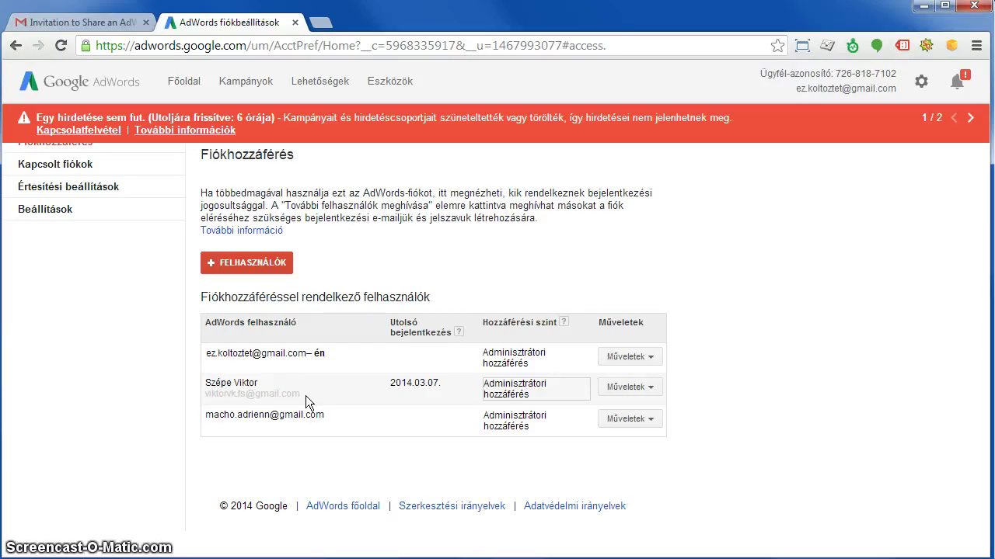
{"action": "left_click", "coordinate": [619, 387]}
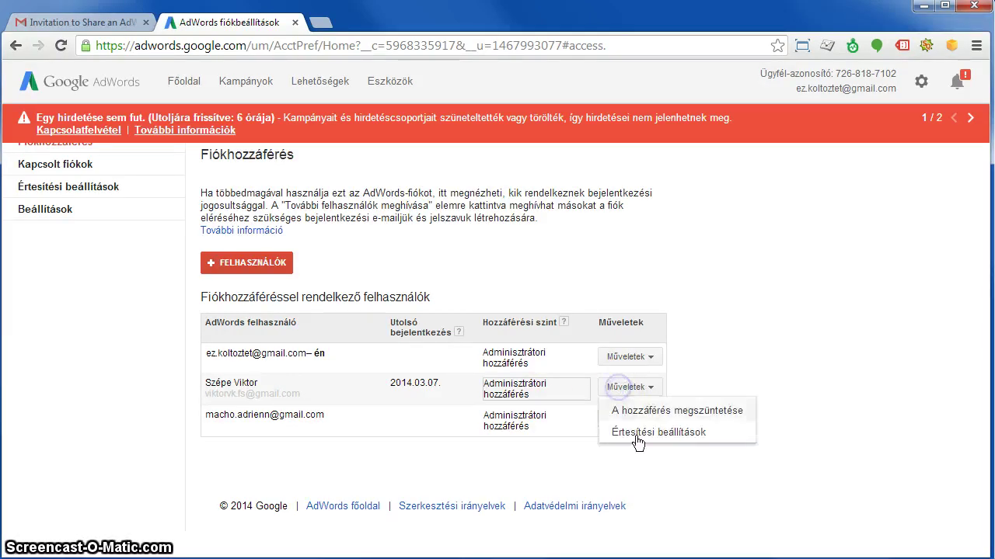
{"action": "left_click", "coordinate": [641, 416]}
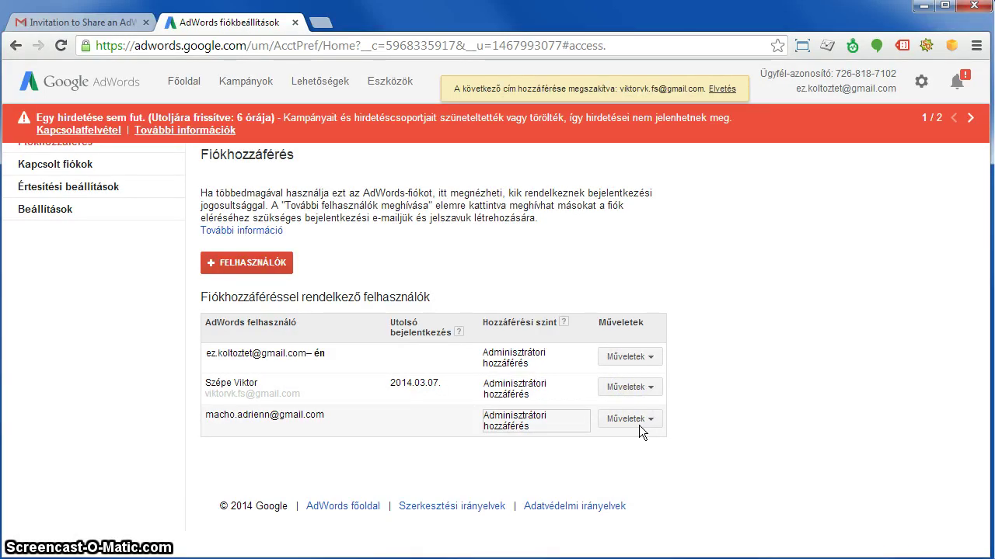
{"action": "left_click", "coordinate": [72, 147]}
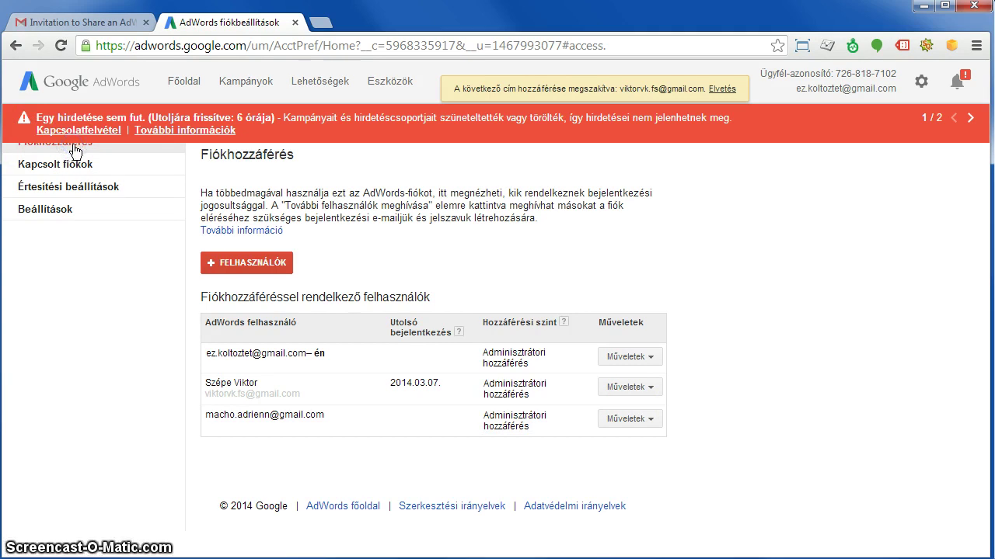
{"action": "left_click", "coordinate": [62, 45]}
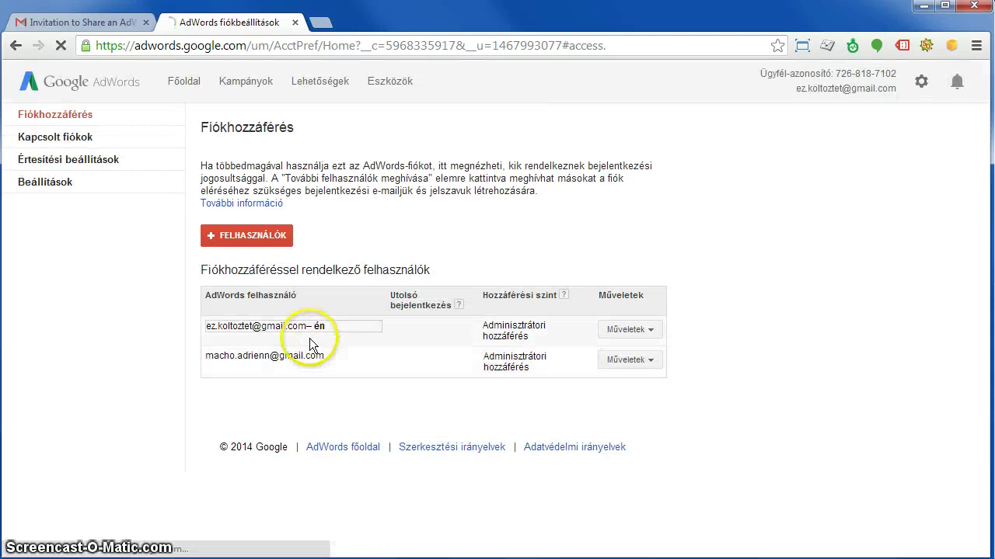
{"action": "left_click", "coordinate": [628, 386]}
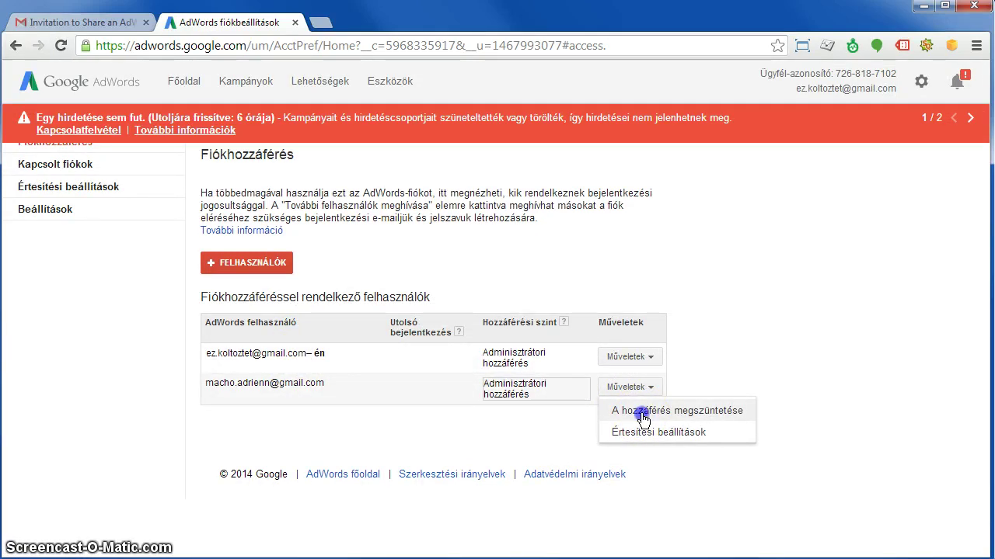
{"action": "left_click", "coordinate": [642, 411]}
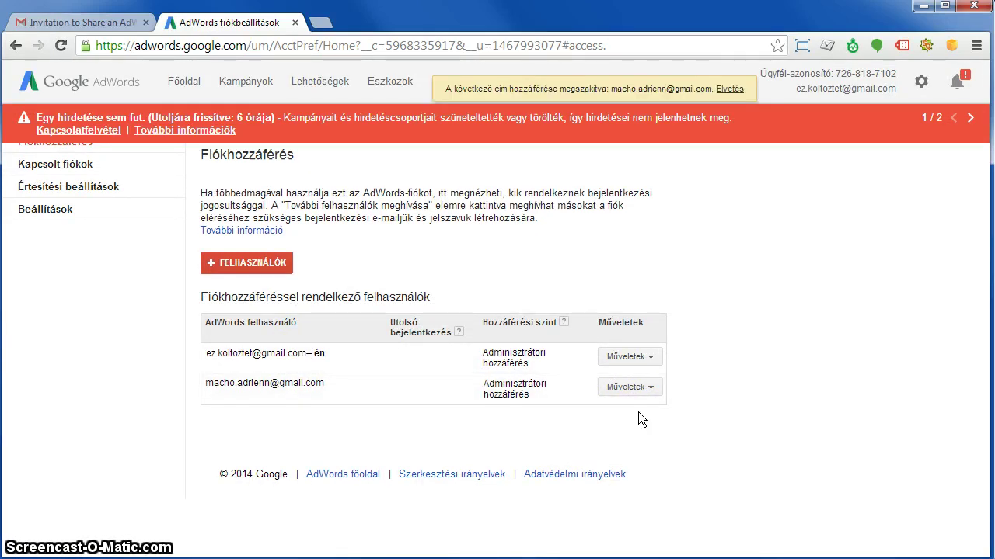
{"action": "left_click", "coordinate": [60, 45]}
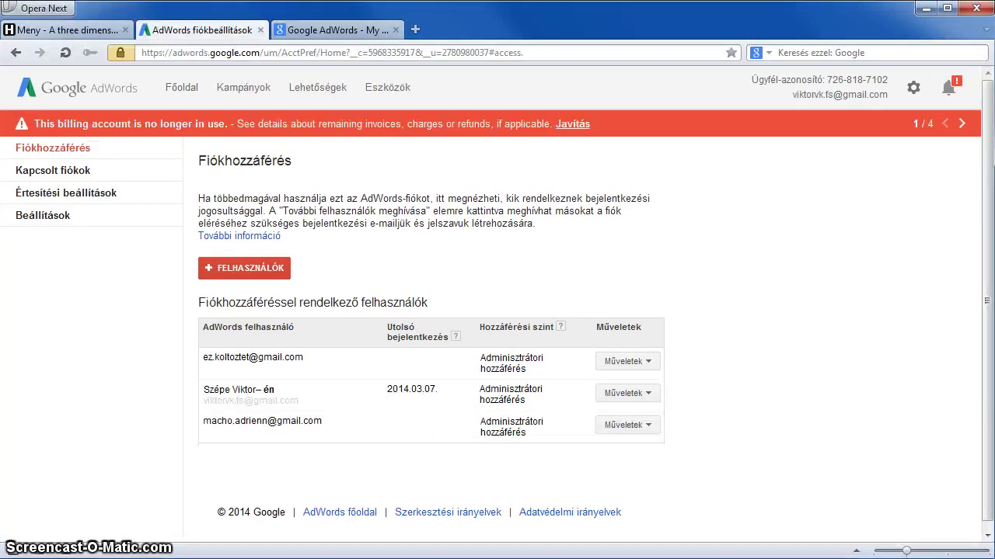
In Opera, load adwords.google.com, sign in as the old account, and close the extra signup tab.
{"action": "left_click_drag", "start_coordinate": [263, 52], "coordinate": [669, 63]}
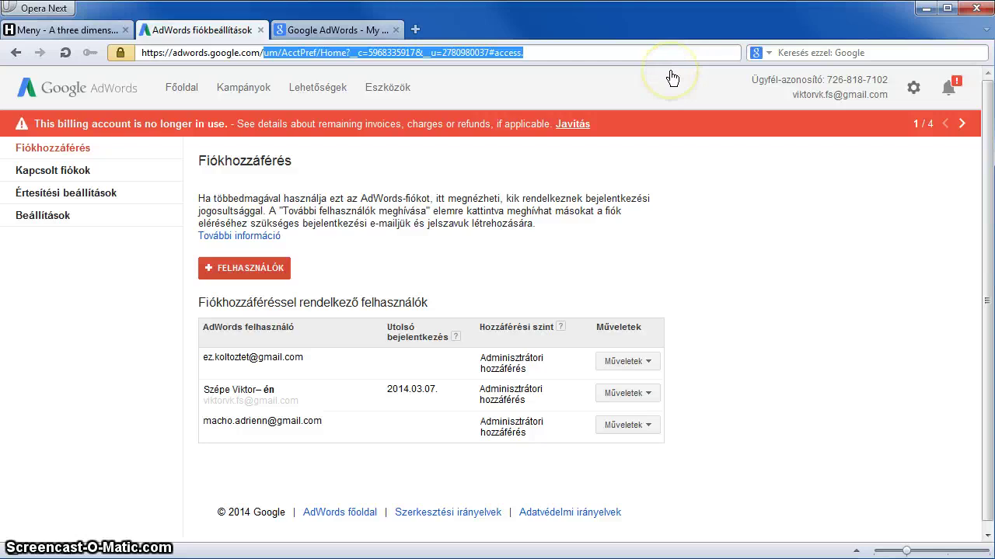
{"action": "key", "text": "Delete"}
{"action": "key", "text": "Return"}
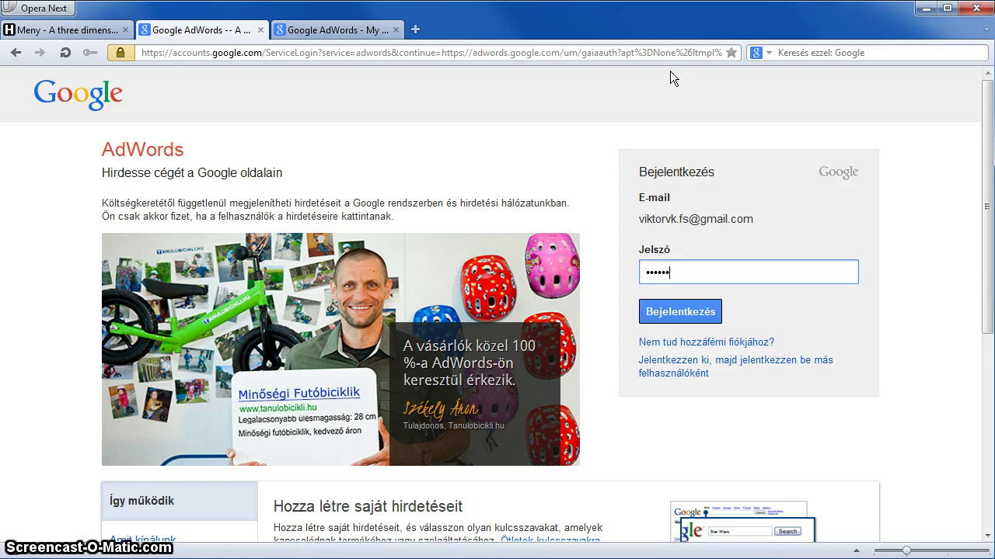
{"action": "left_click", "coordinate": [678, 310]}
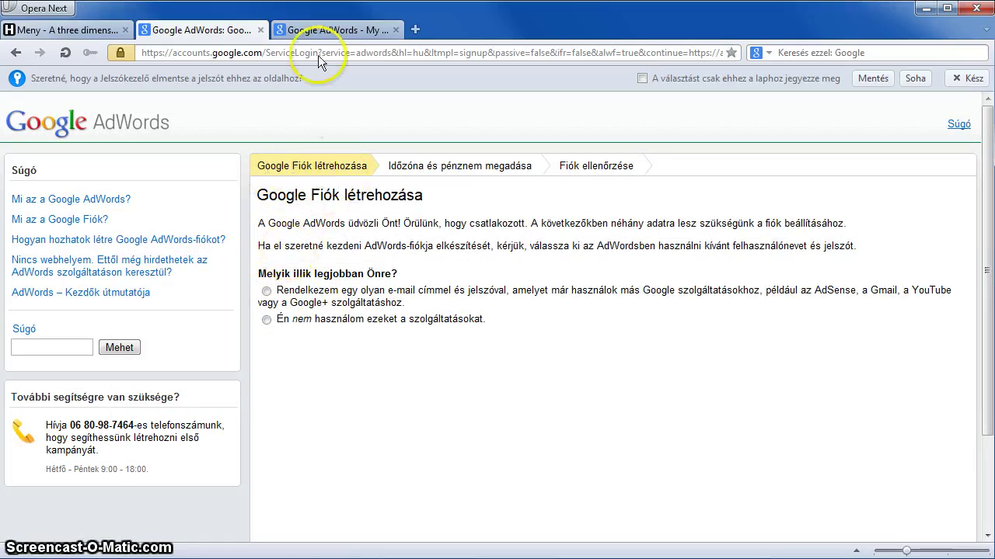
{"action": "left_click", "coordinate": [261, 29]}
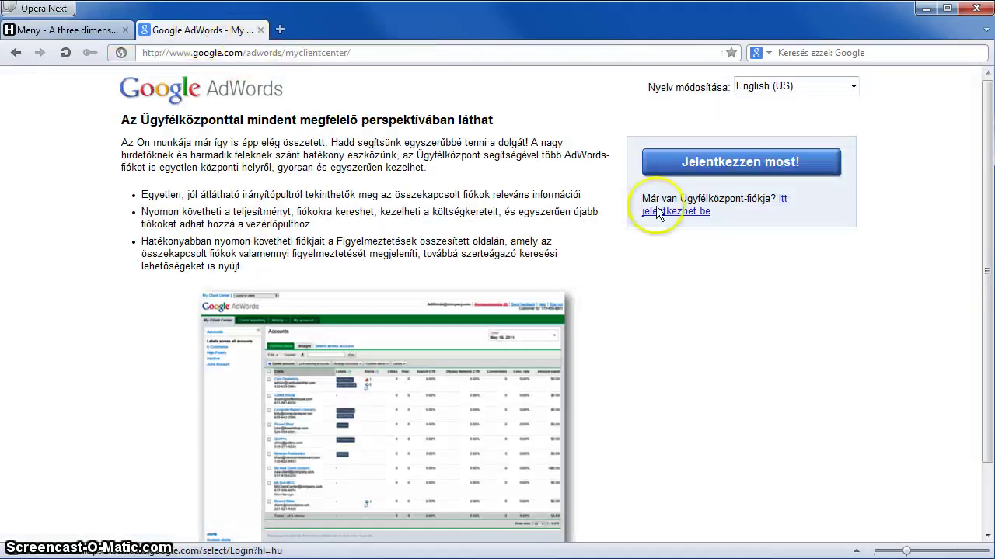
Start the 'Jelentkezzen most!' signup with the existing Google account, entering its password.
{"action": "left_click", "coordinate": [695, 161]}
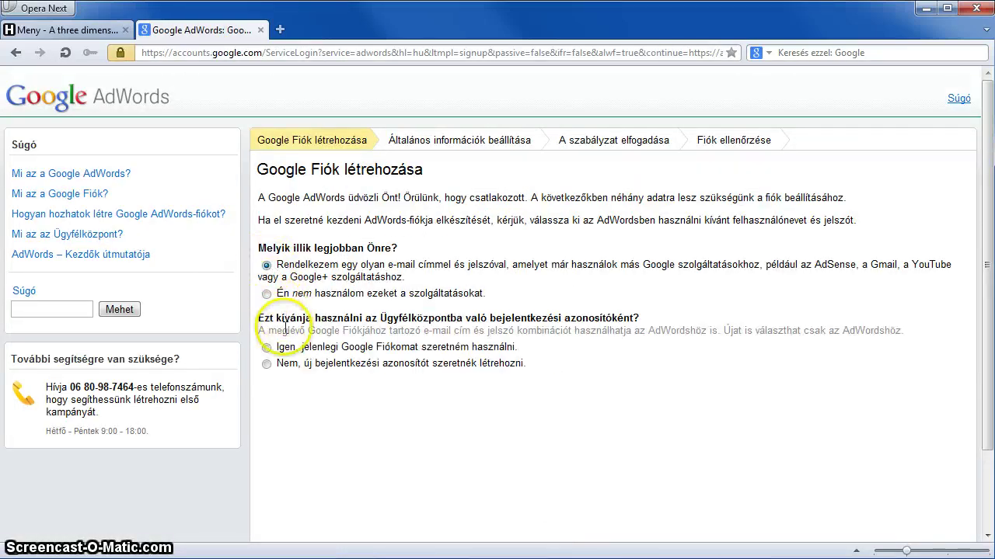
{"action": "left_click", "coordinate": [266, 347]}
{"action": "scroll", "coordinate": [321, 378], "scroll_direction": "down", "scroll_amount": 3}
{"action": "left_click", "coordinate": [346, 387]}
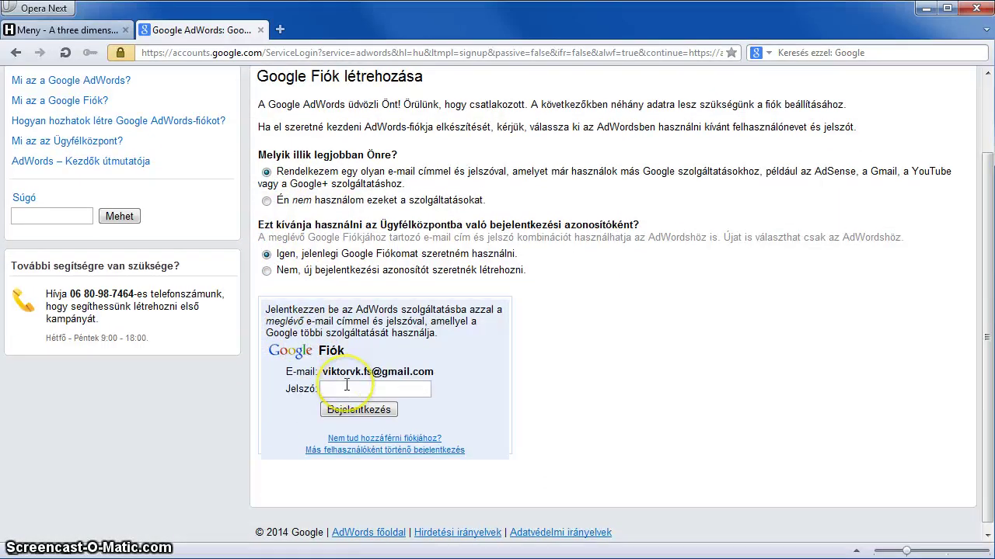
{"action": "type", "text": "••••••••"}
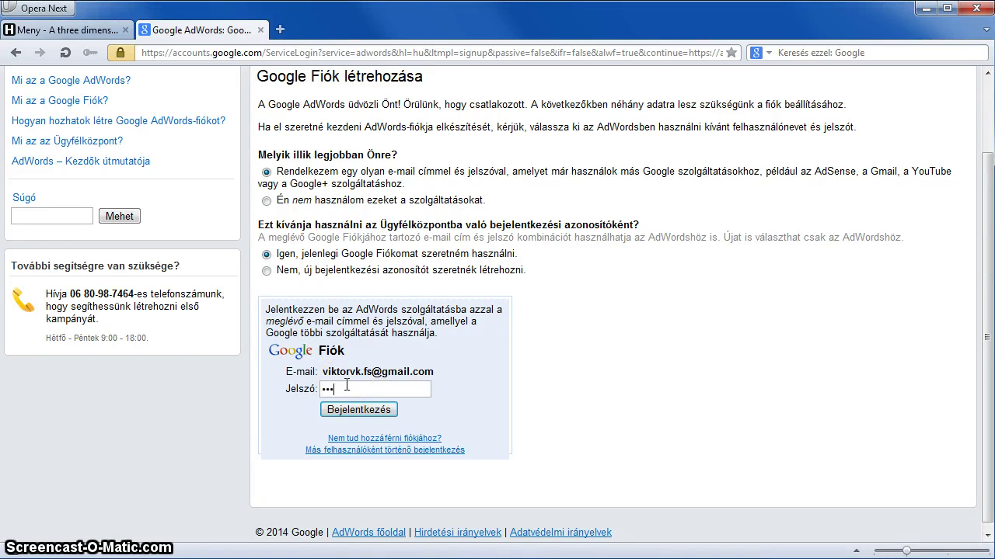
{"action": "left_click", "coordinate": [339, 410]}
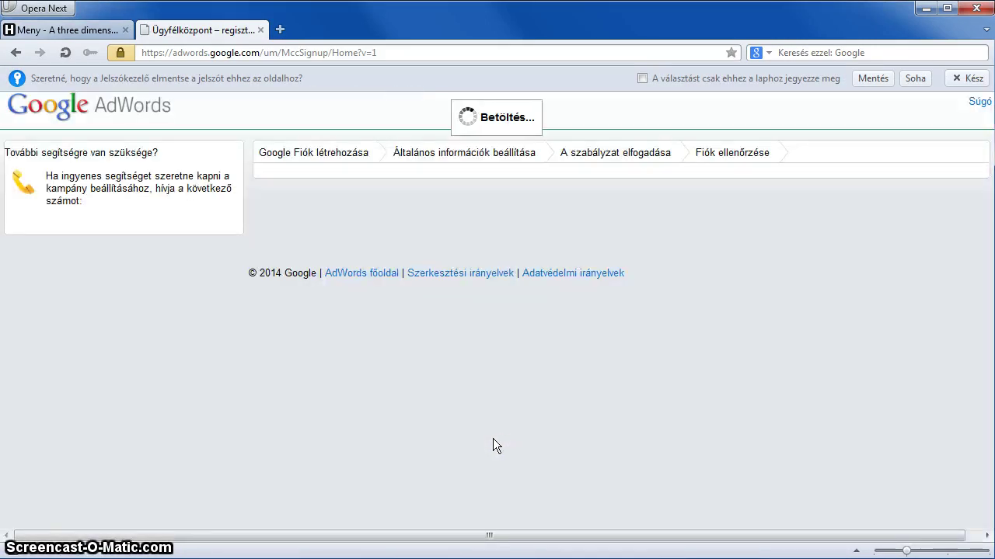
{"action": "left_click", "coordinate": [485, 420]}
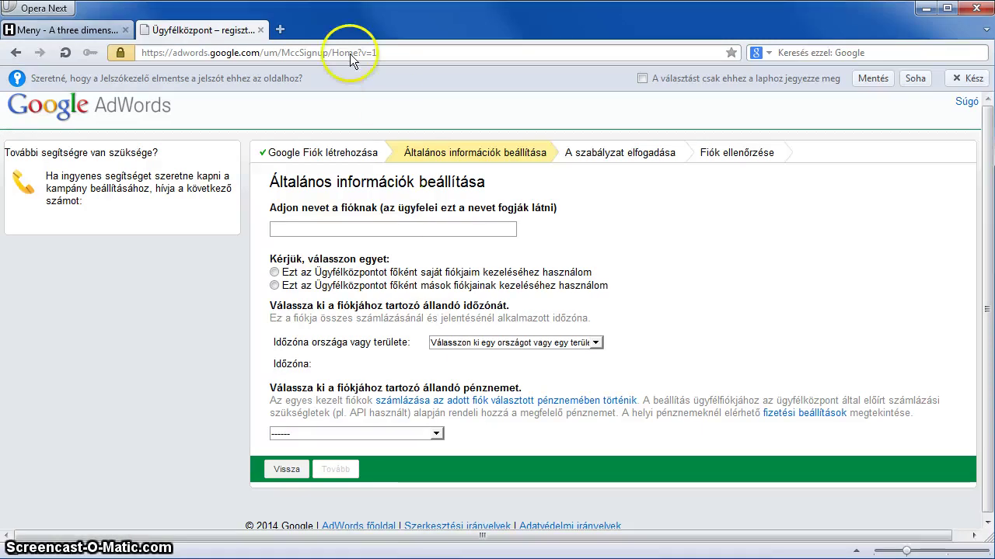
Close the AdWords tab in Chrome and bring up the Gmail account popup.
{"action": "left_click_drag", "start_coordinate": [300, 52], "coordinate": [282, 53]}
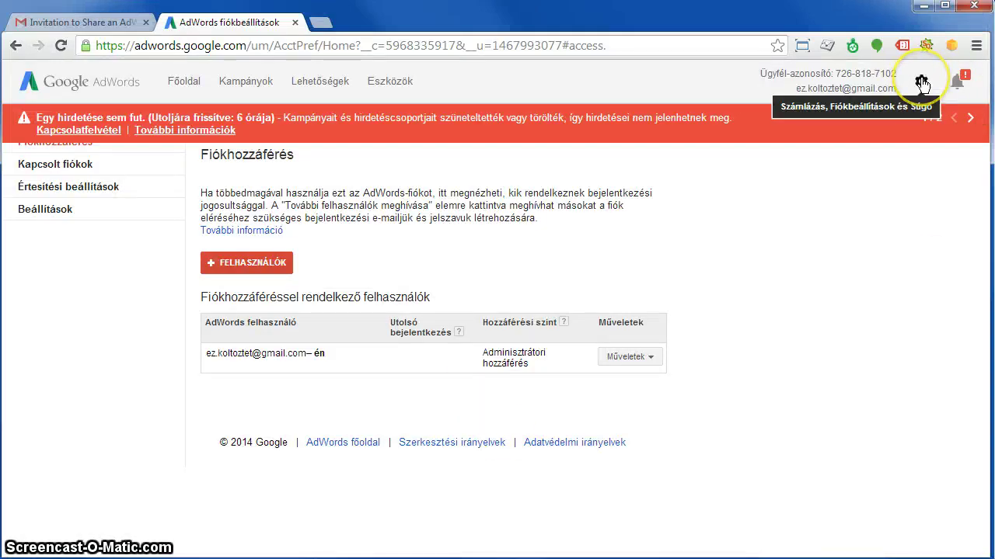
{"action": "left_click", "coordinate": [299, 22]}
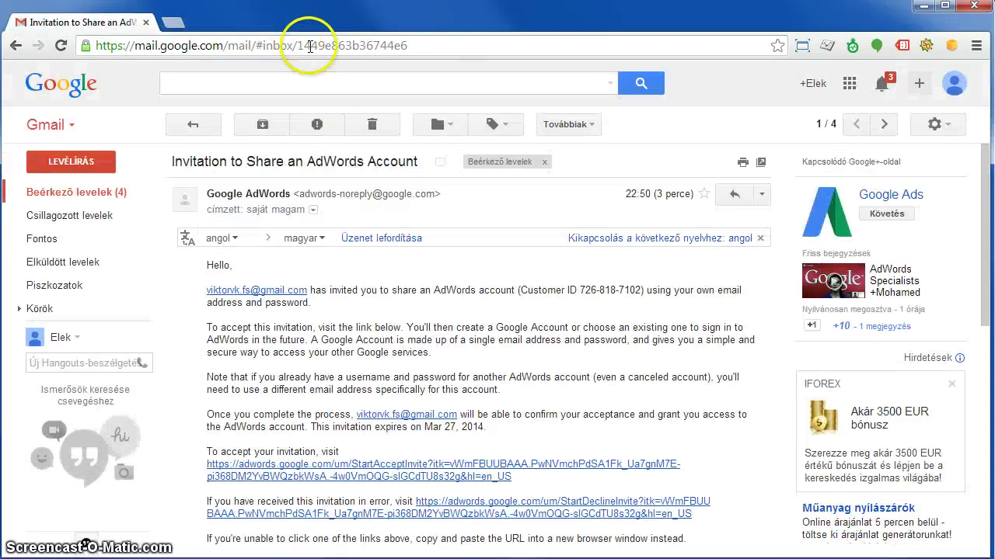
{"action": "left_click", "coordinate": [955, 83]}
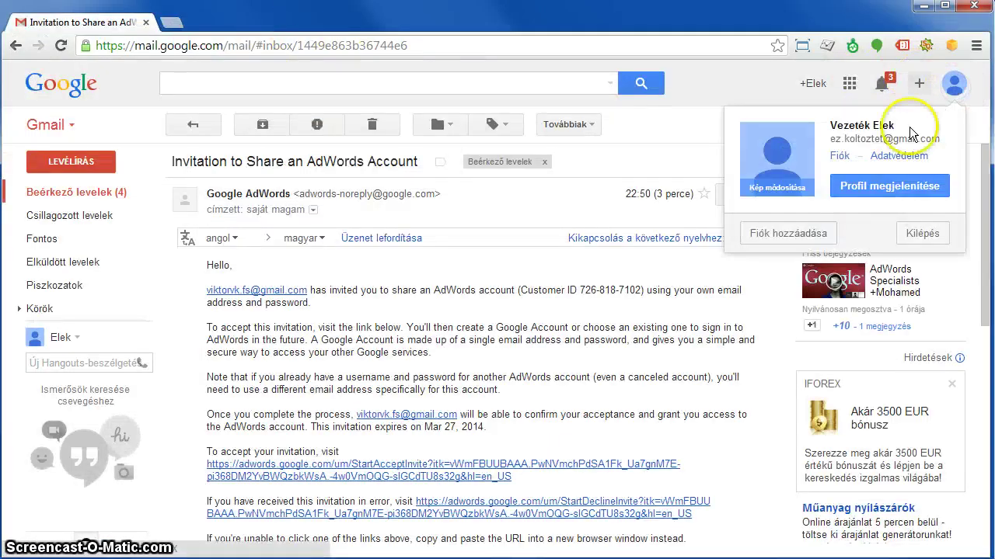